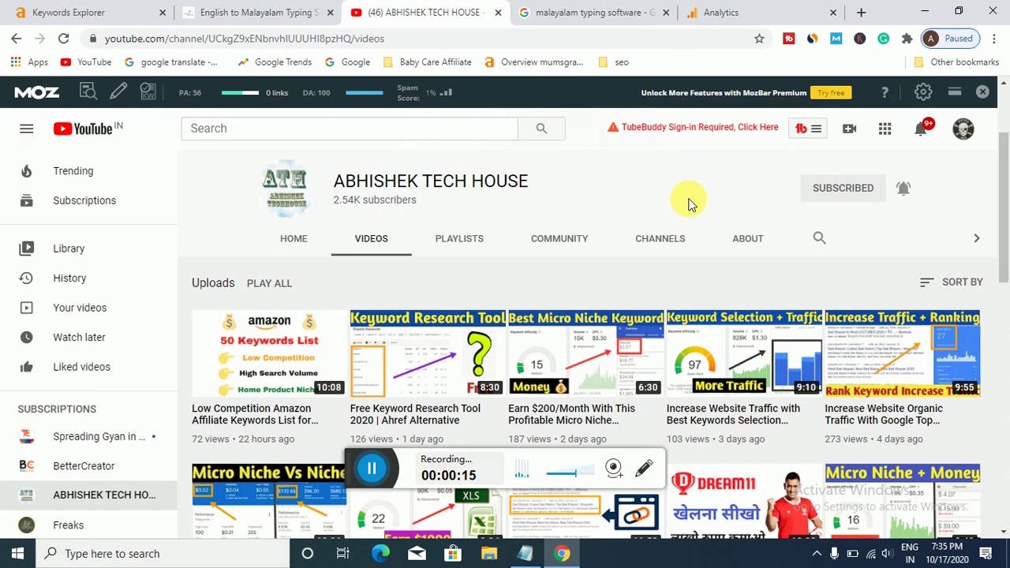
Check the Getgadgets site's daily traffic by channel for Fri 16 Oct in Google Analytics and return to the YouTube channel's videos.
left_click(732, 9)
mouse_move(635, 318)
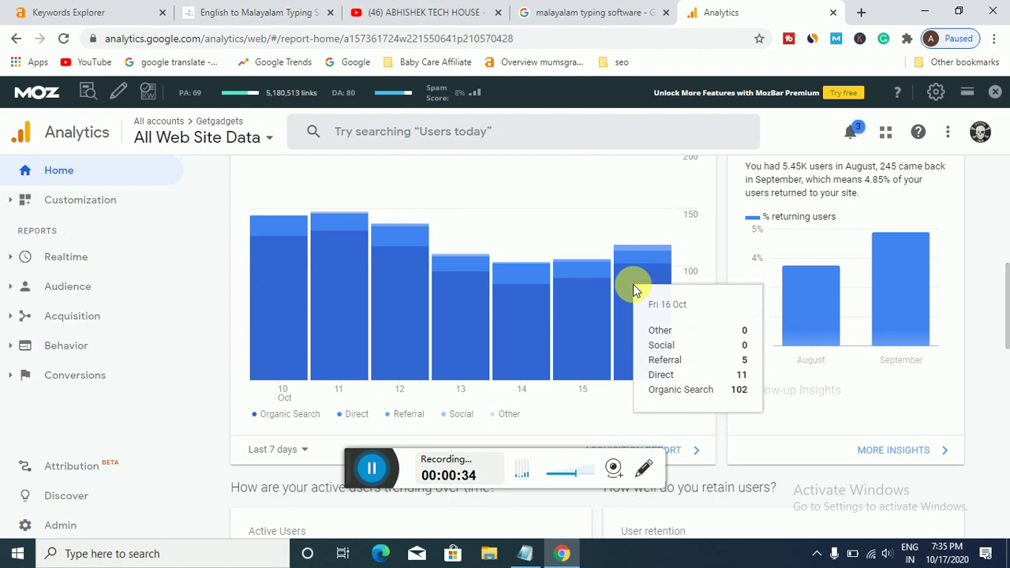
left_click(605, 11)
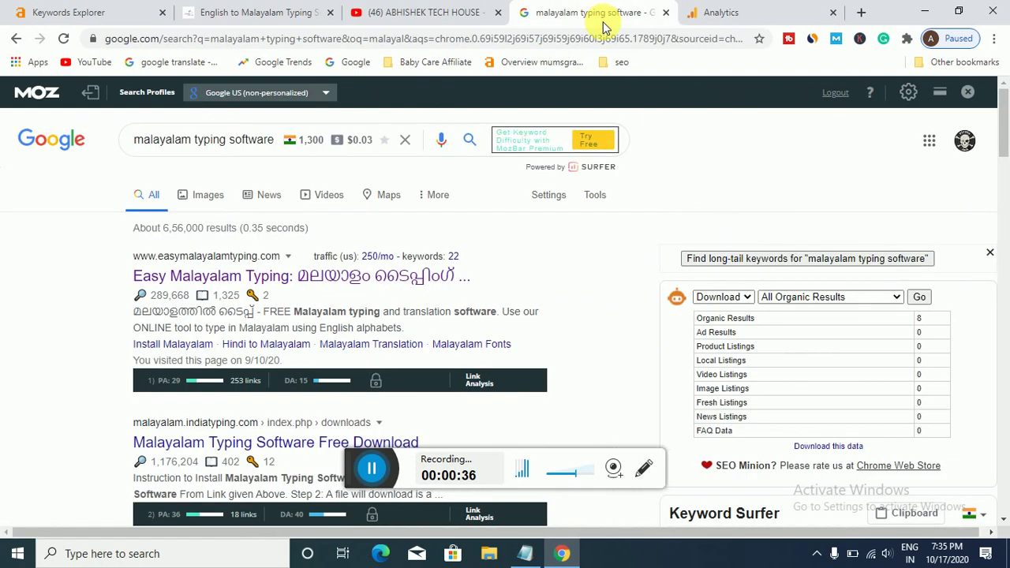
left_click(445, 14)
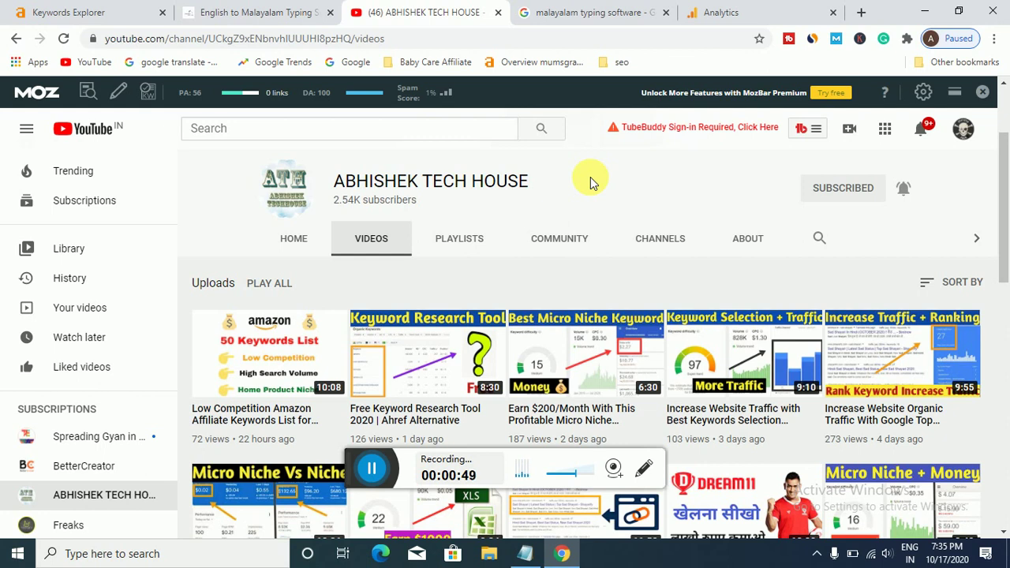
Examine the top-ranking Google results for "malayalam typing software", including their page and domain authority.
left_click(596, 12)
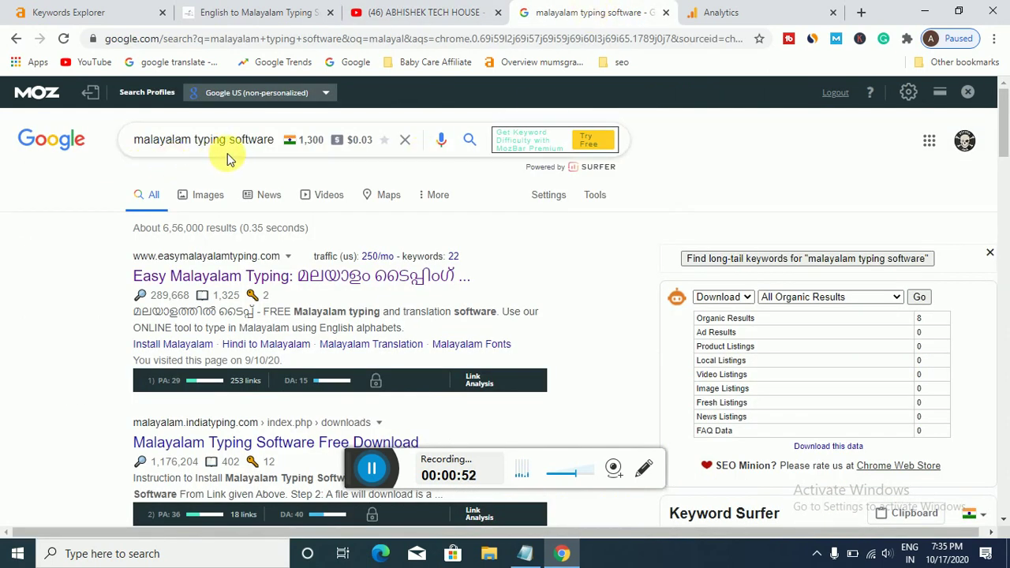
scroll(86, 276, "down", 3)
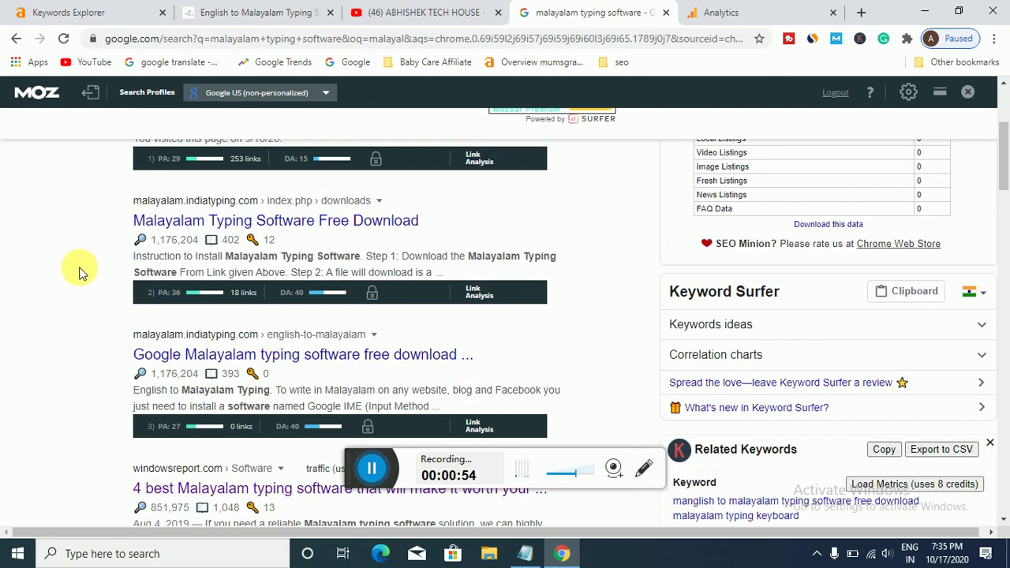
scroll(79, 271, "up", 2)
scroll(79, 273, "down", 2)
scroll(85, 273, "up", 3)
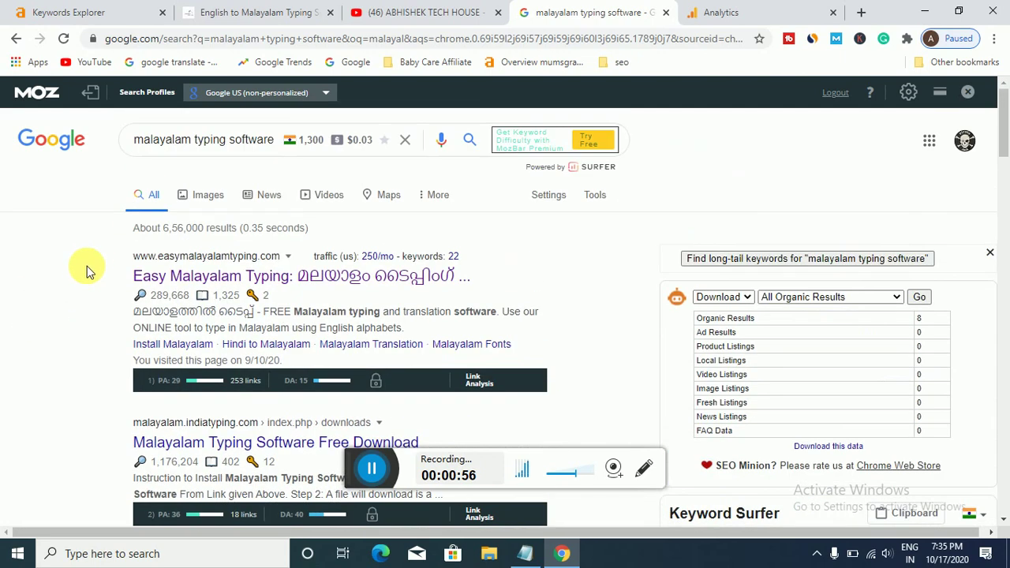
scroll(85, 274, "down", 4)
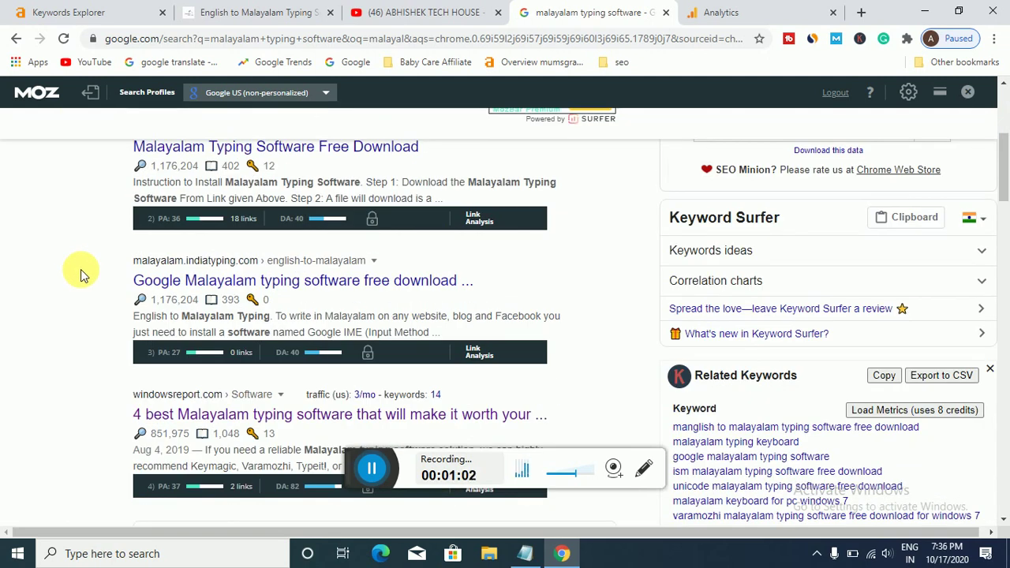
scroll(81, 274, "up", 3)
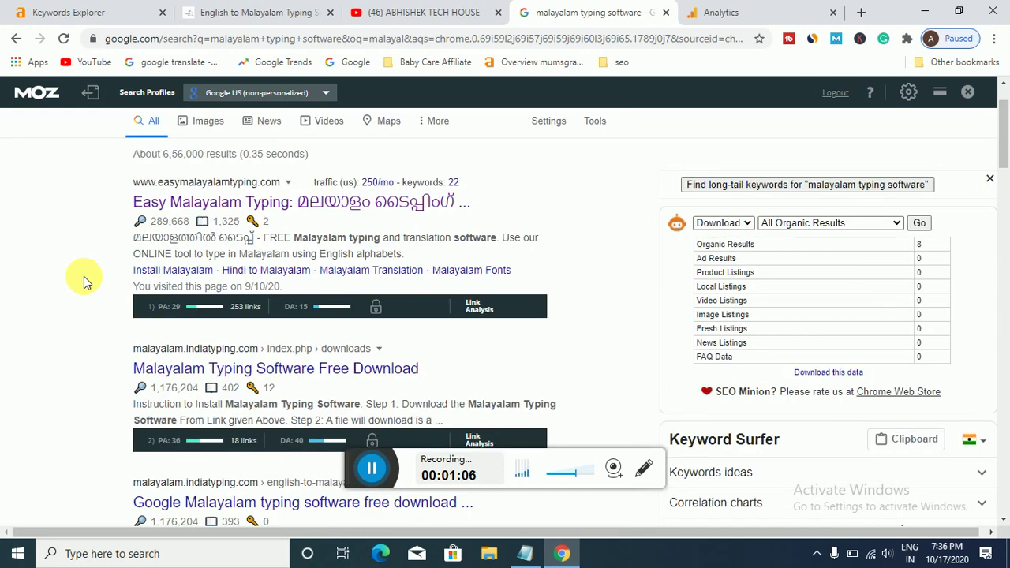
scroll(85, 281, "up", 1)
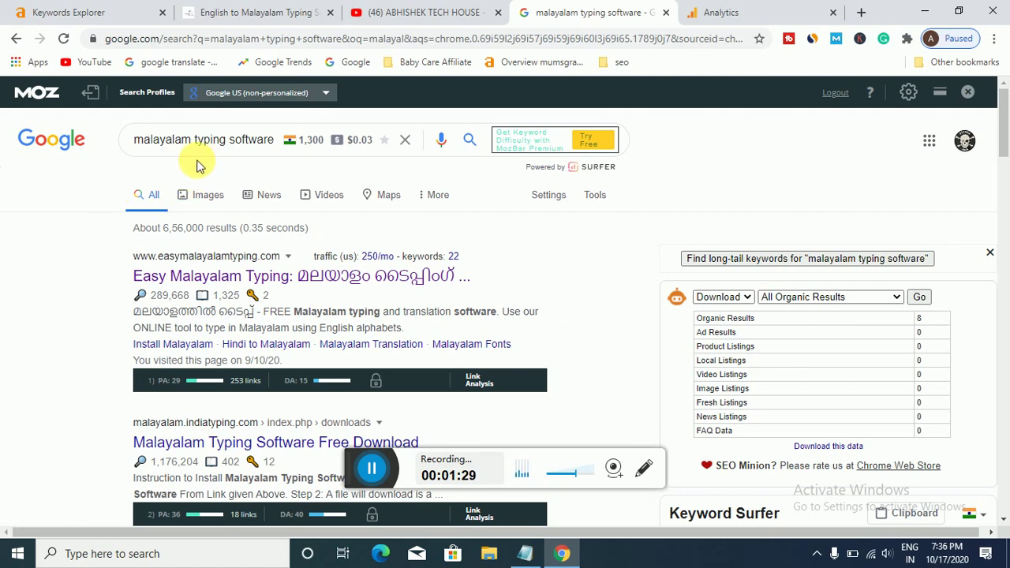
Check the "malayalam typing software" overview in Ahrefs Keywords Explorer and open the Get Gadgets English to Malayalam typing software article.
left_click(93, 11)
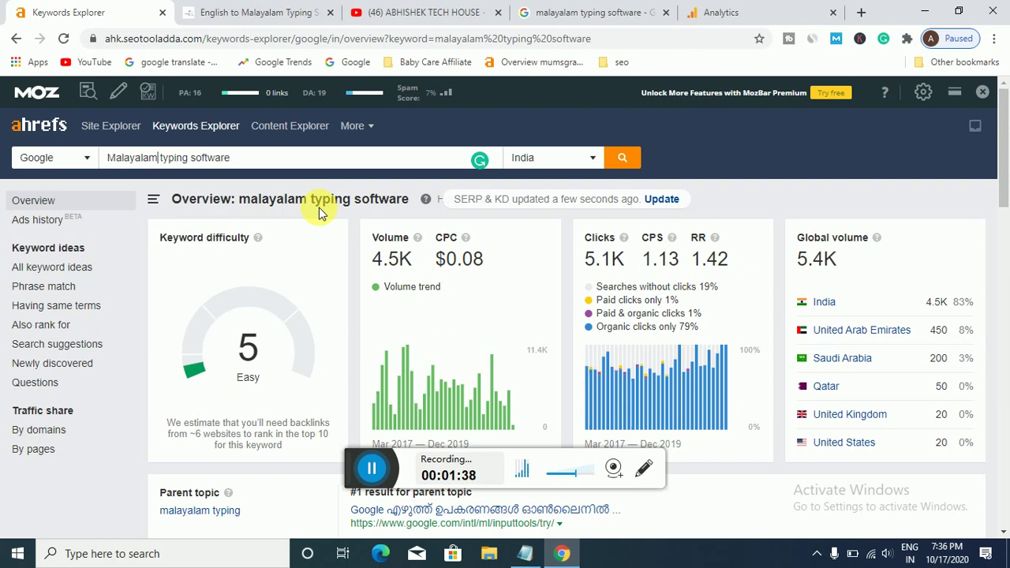
left_click(589, 10)
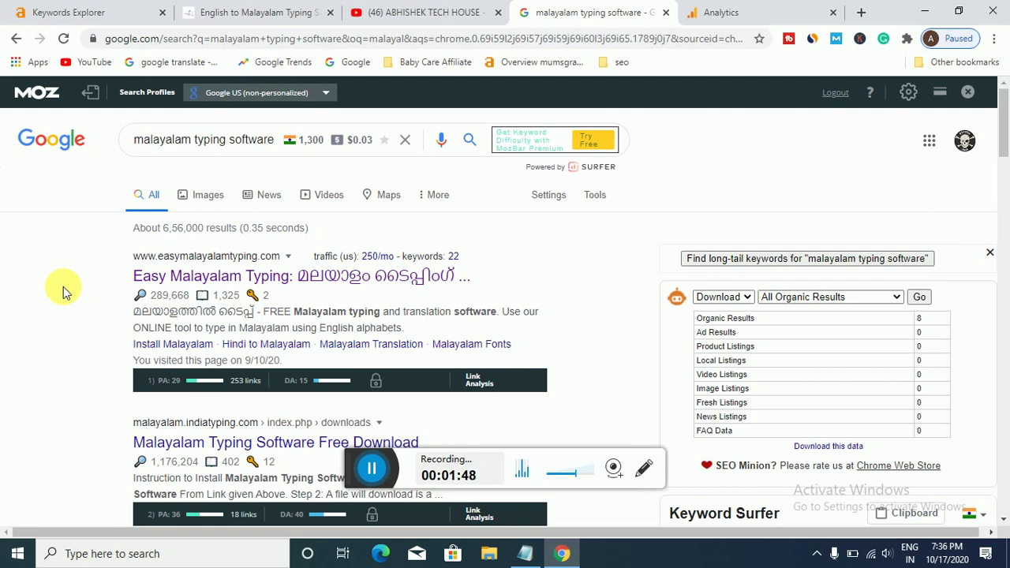
left_click(410, 13)
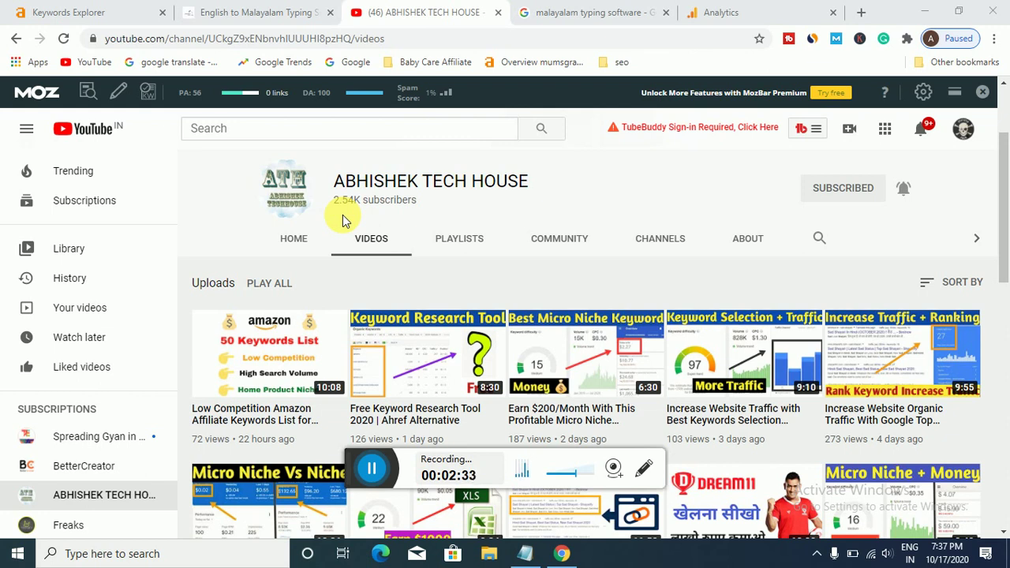
left_click(134, 9)
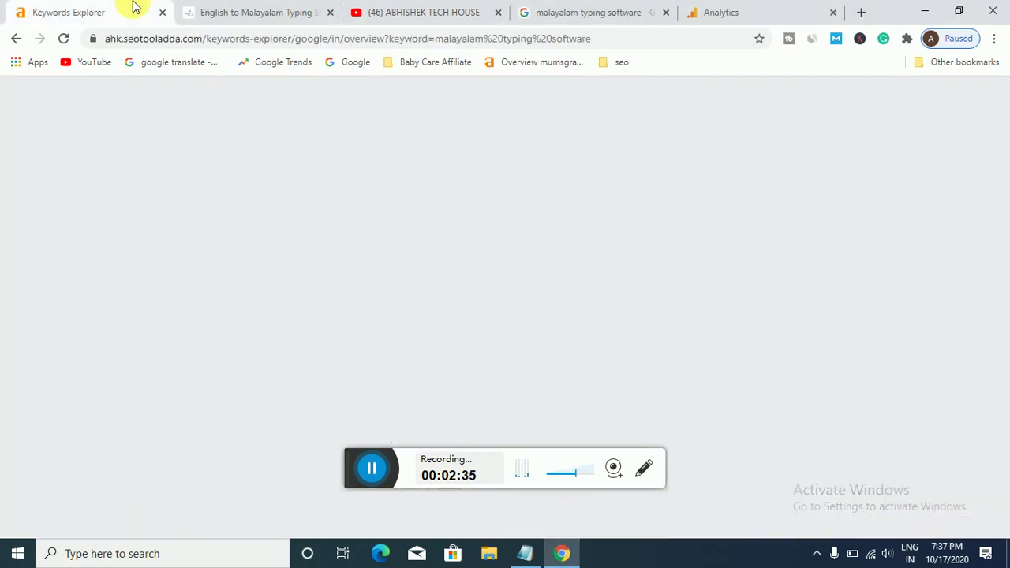
left_click(244, 10)
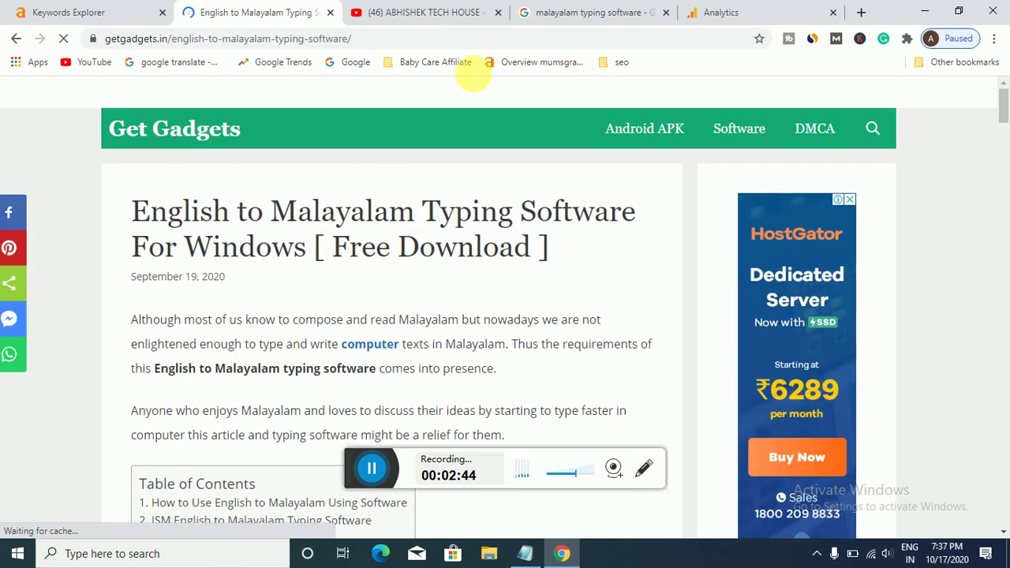
Examine all first-page Google results for "malayalam typing software", comparing each site's domain authority, backlinks, word count and Q&A sections.
left_click(590, 12)
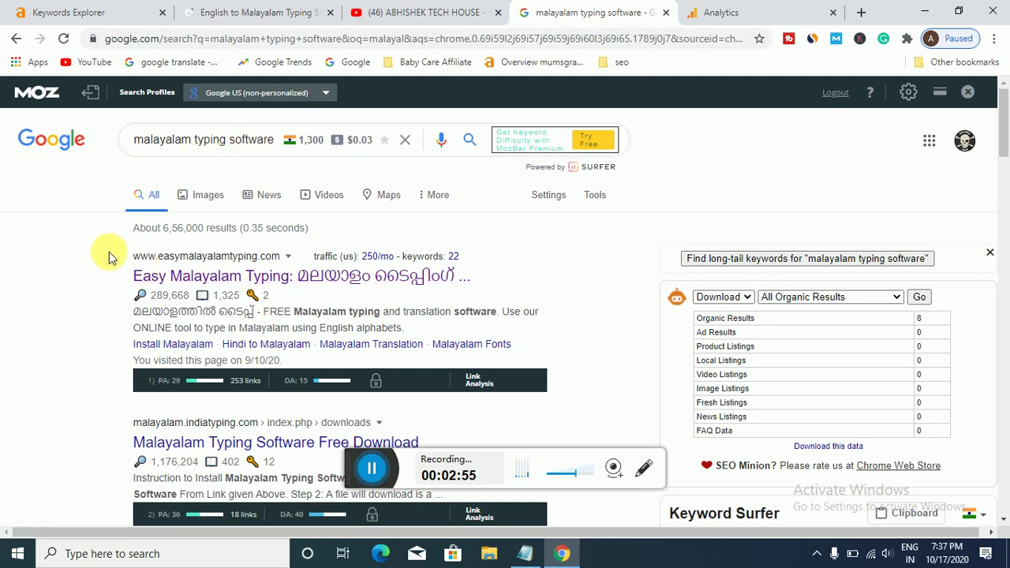
scroll(99, 270, "down", 1)
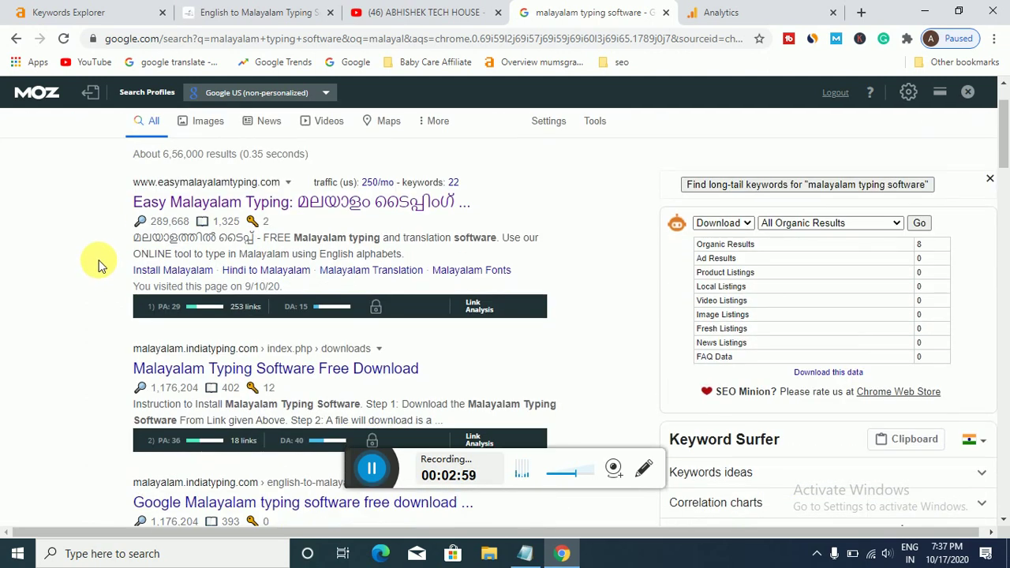
scroll(94, 261, "up", 1)
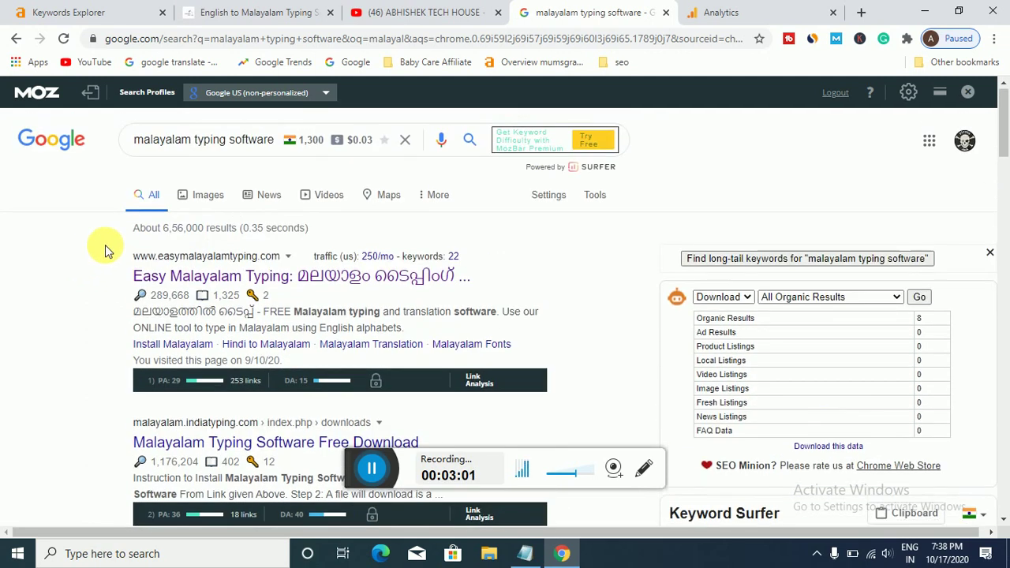
scroll(102, 268, "down", 4)
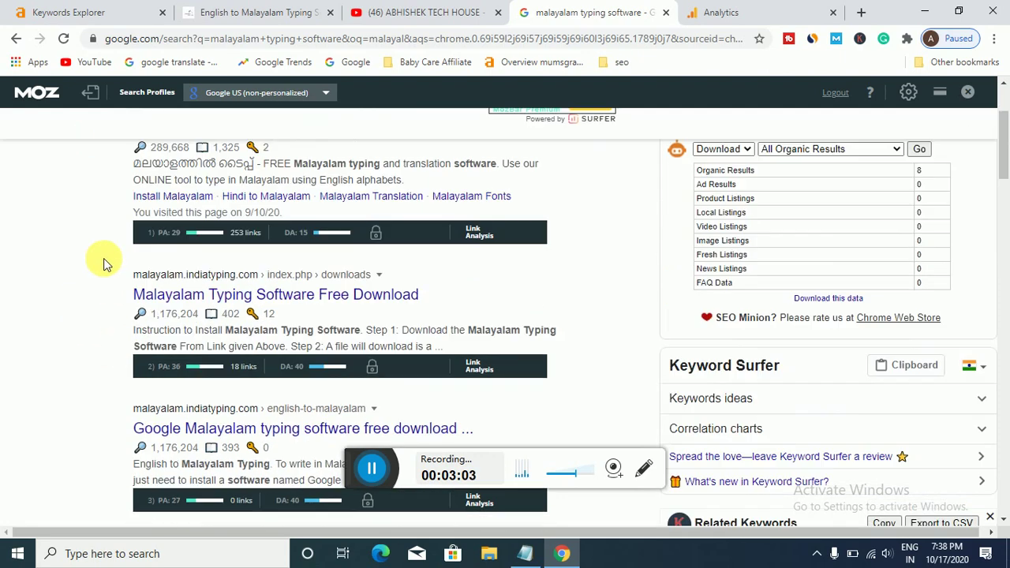
scroll(108, 250, "down", 10)
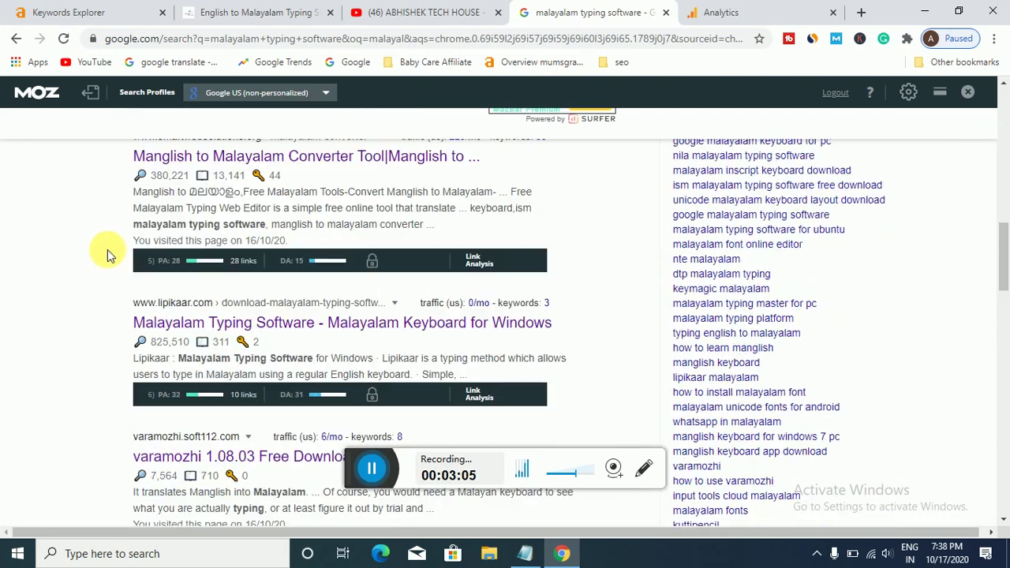
scroll(108, 255, "down", 4)
scroll(108, 255, "up", 6)
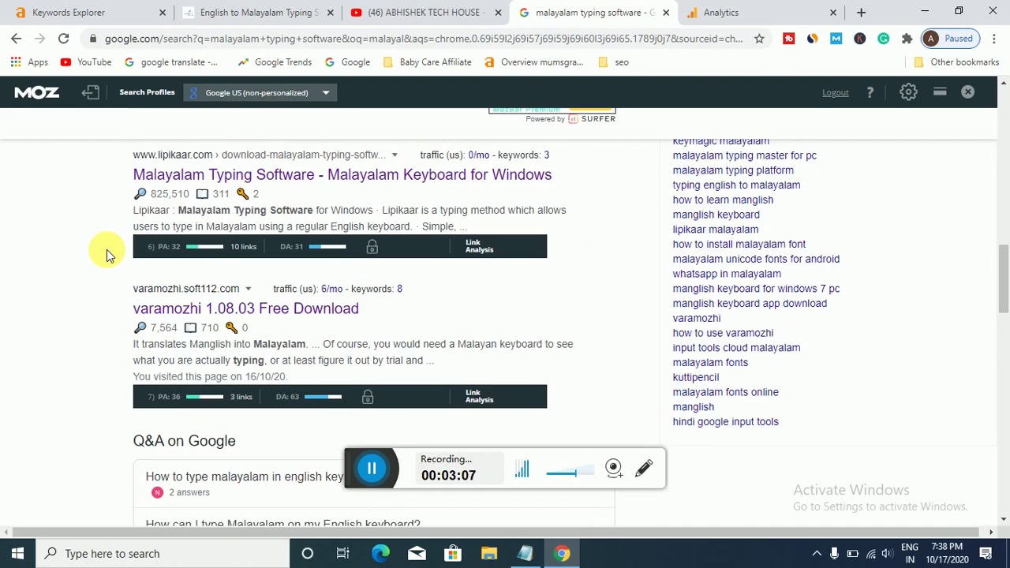
scroll(107, 253, "up", 12)
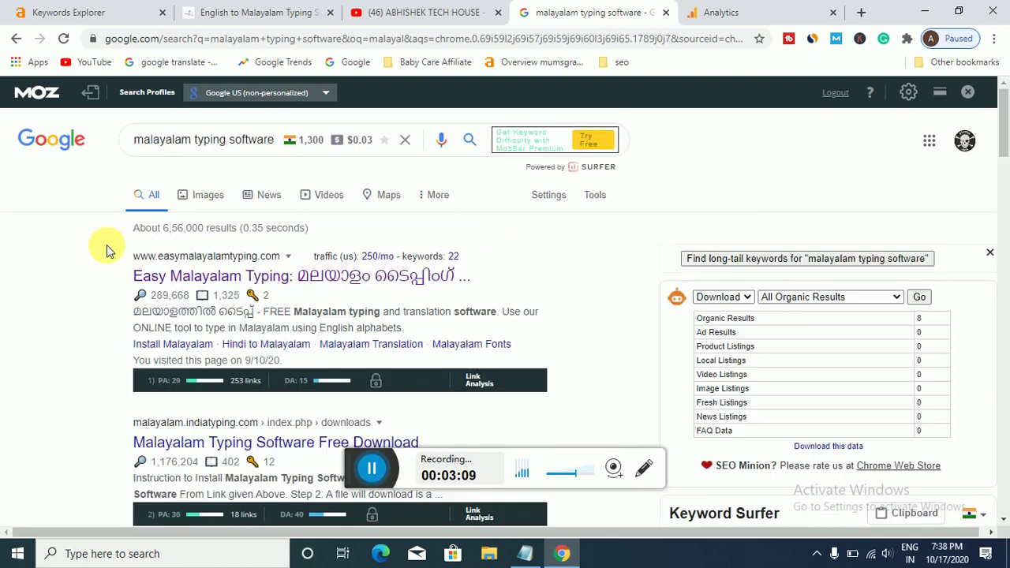
scroll(94, 285, "down", 1)
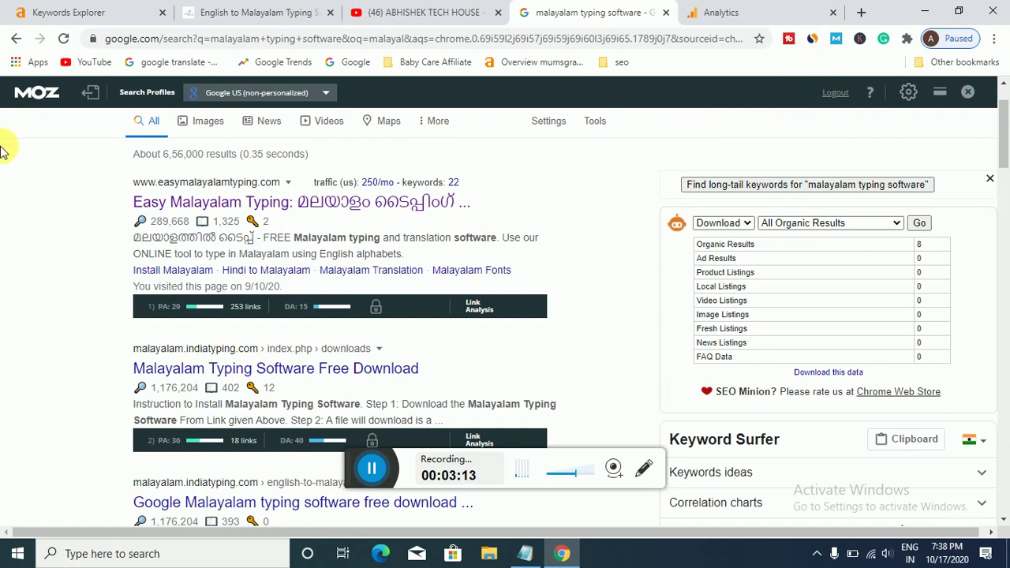
scroll(54, 271, "down", 1)
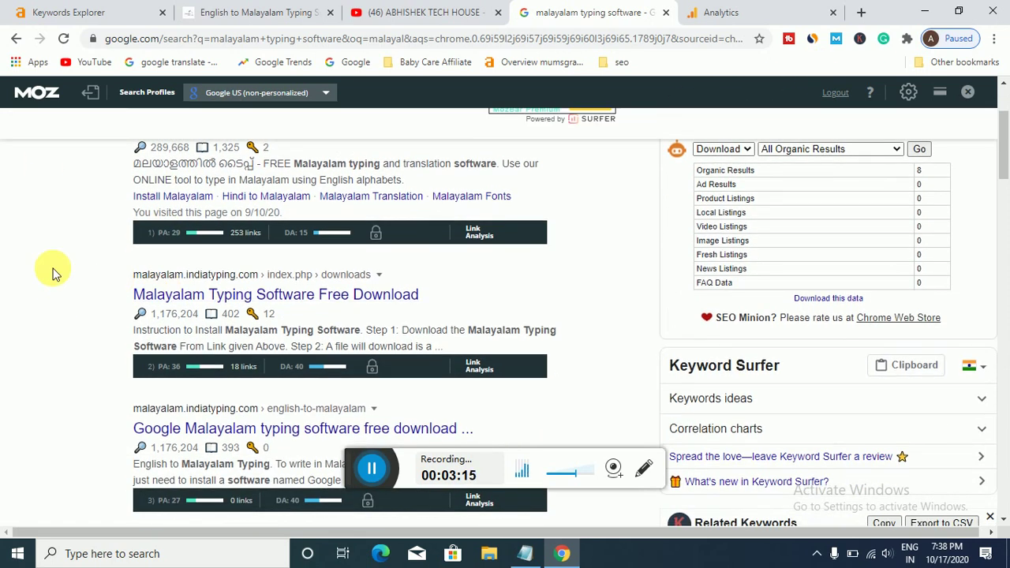
scroll(54, 271, "up", 1)
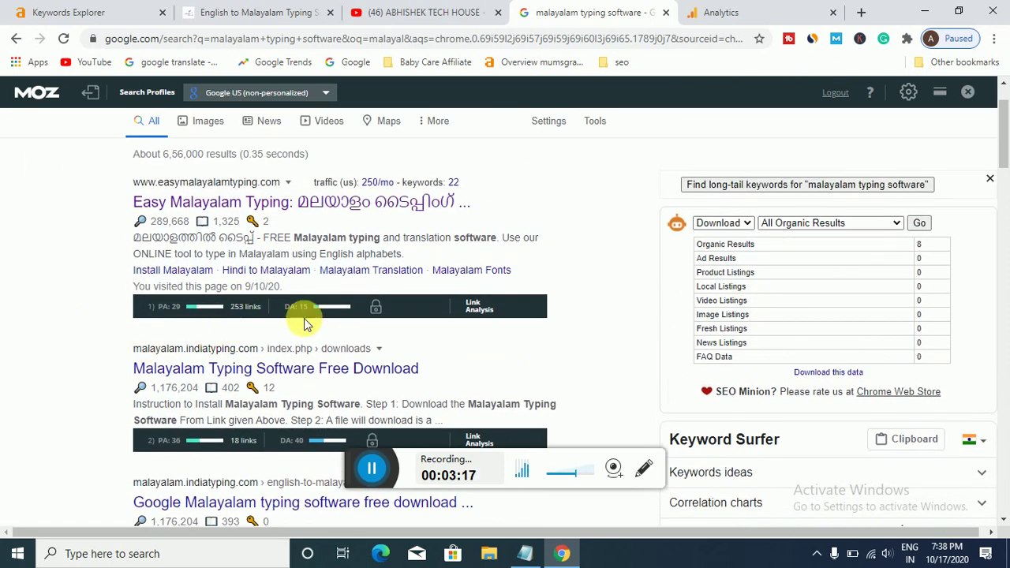
scroll(313, 322, "down", 6)
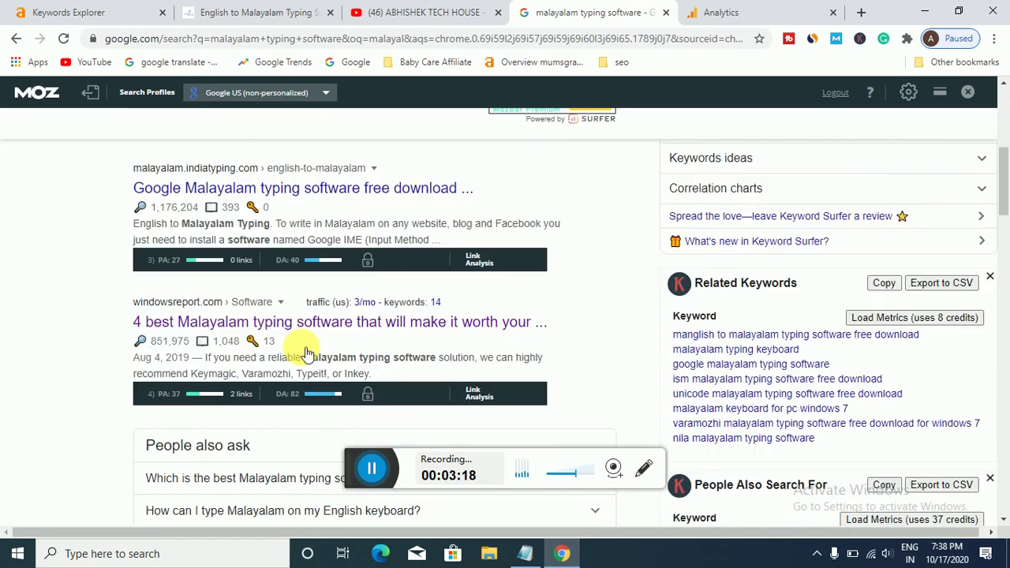
scroll(299, 288, "down", 3)
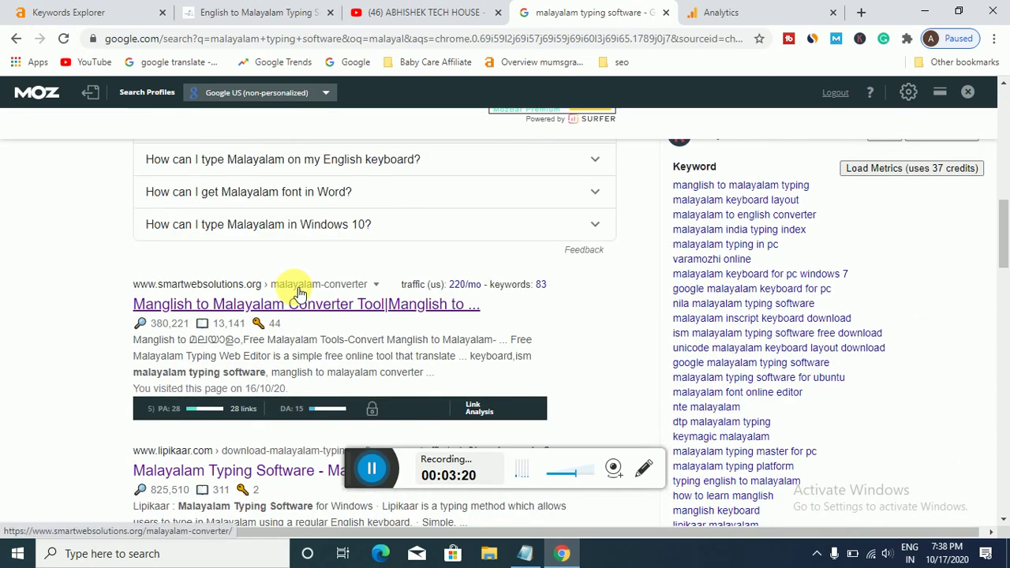
scroll(302, 304, "down", 2)
scroll(303, 306, "down", 5)
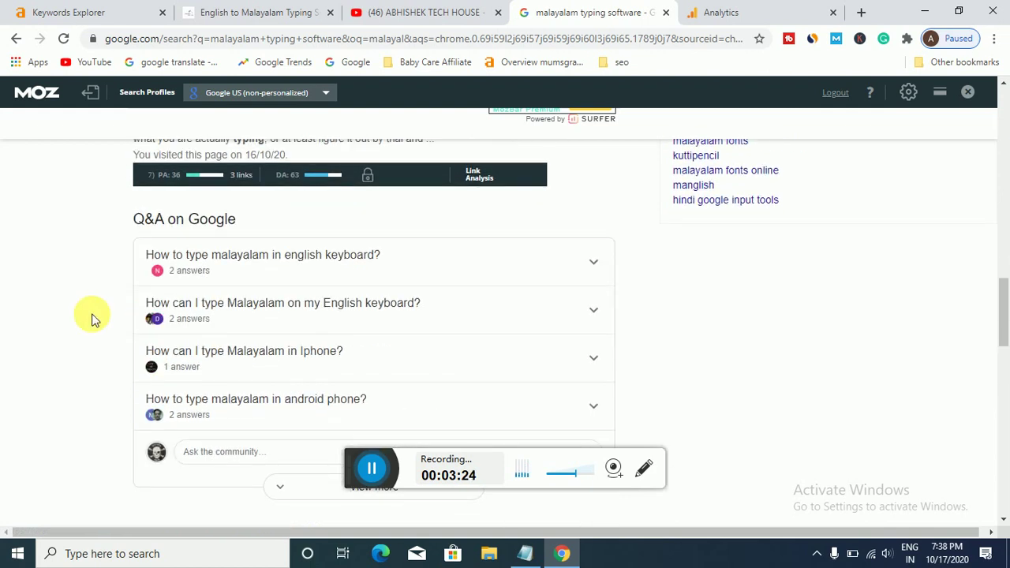
scroll(90, 316, "up", 15)
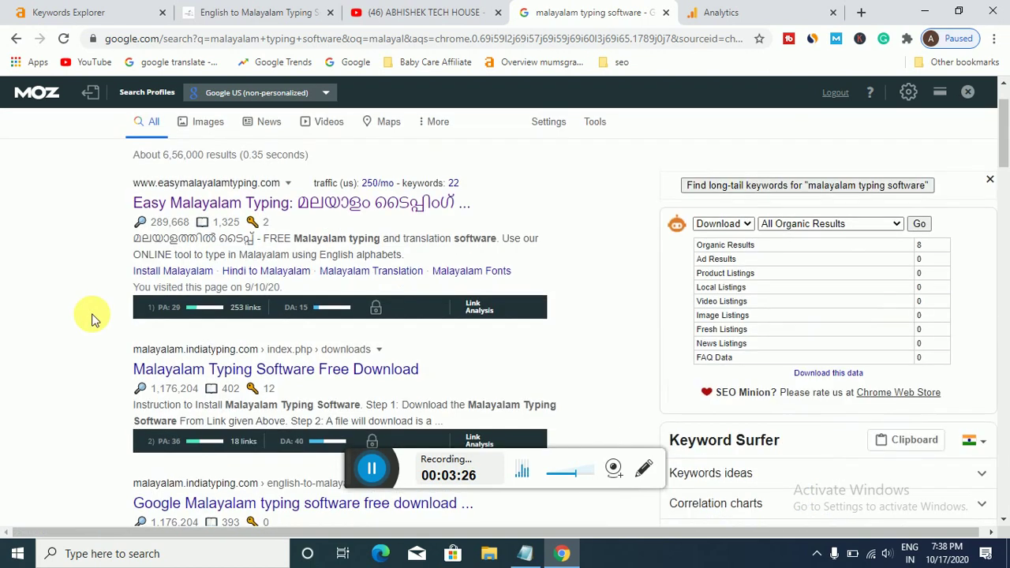
Examine the keyword metrics and ranking pages for "malayalam typing software" in Keywords Explorer, and compare them with the Google results' word counts.
left_click(118, 8)
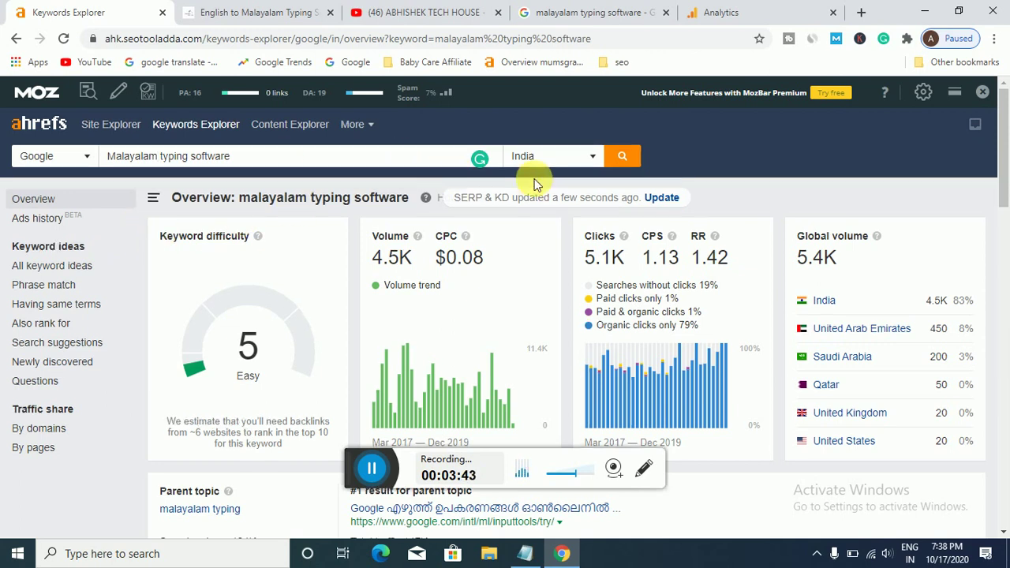
scroll(614, 238, "down", 5)
scroll(614, 238, "down", 12)
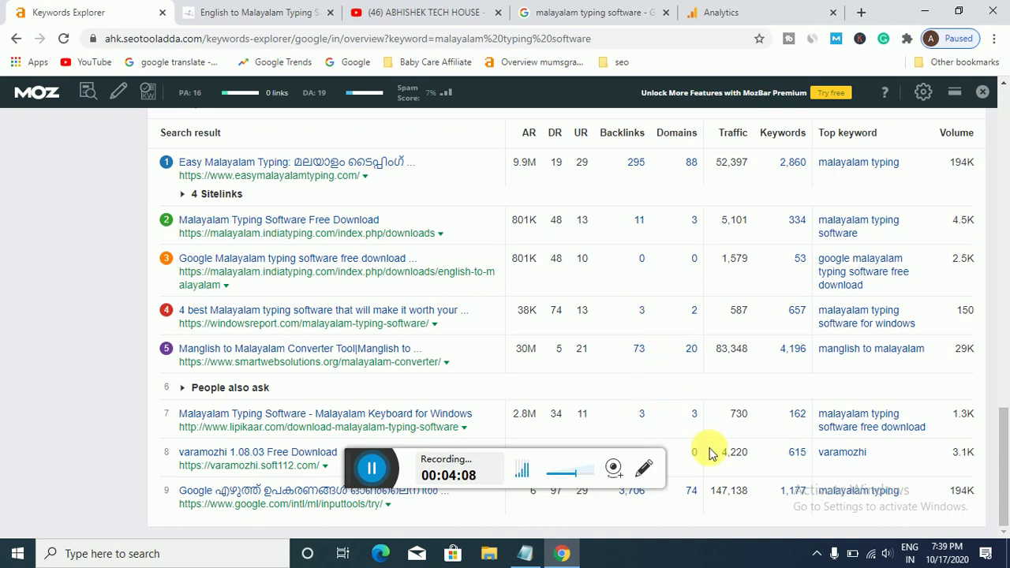
scroll(1006, 446, "up", 1)
scroll(1006, 445, "down", 1)
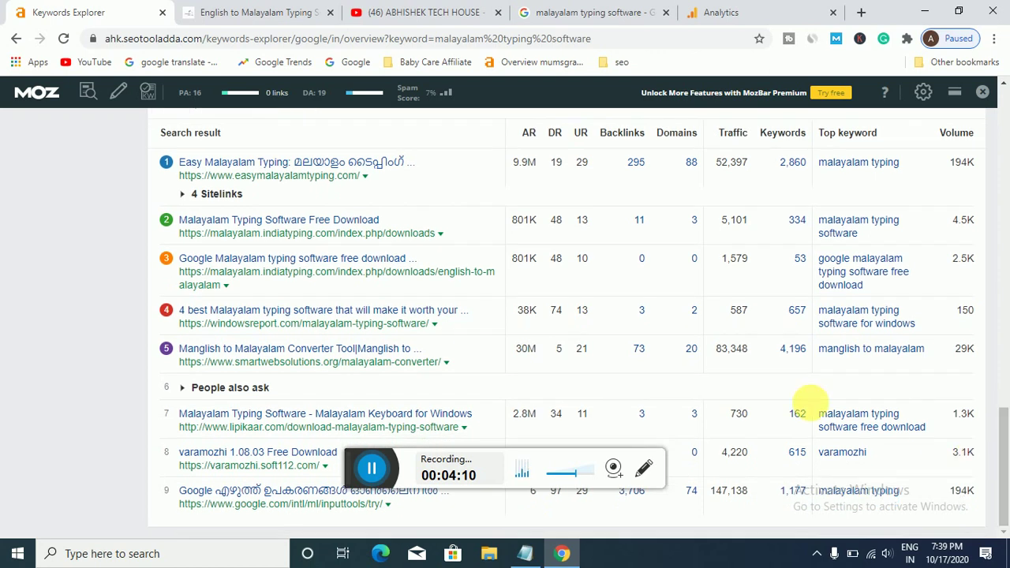
left_click(619, 9)
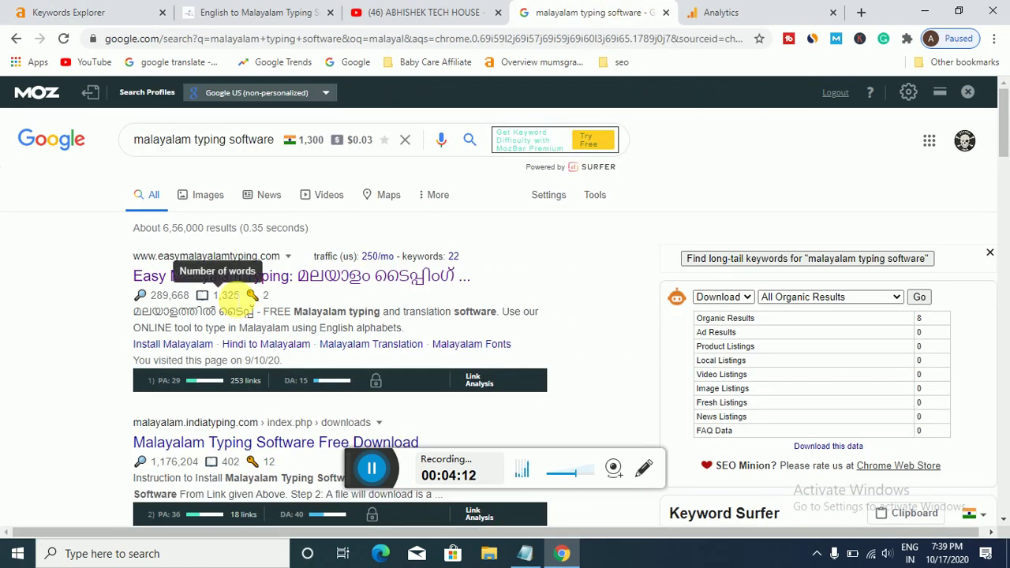
Open the backlinks report of the first-ranked page, easymalayalamtyping.com, from Keywords Explorer and show its link type filter options.
left_click(117, 8)
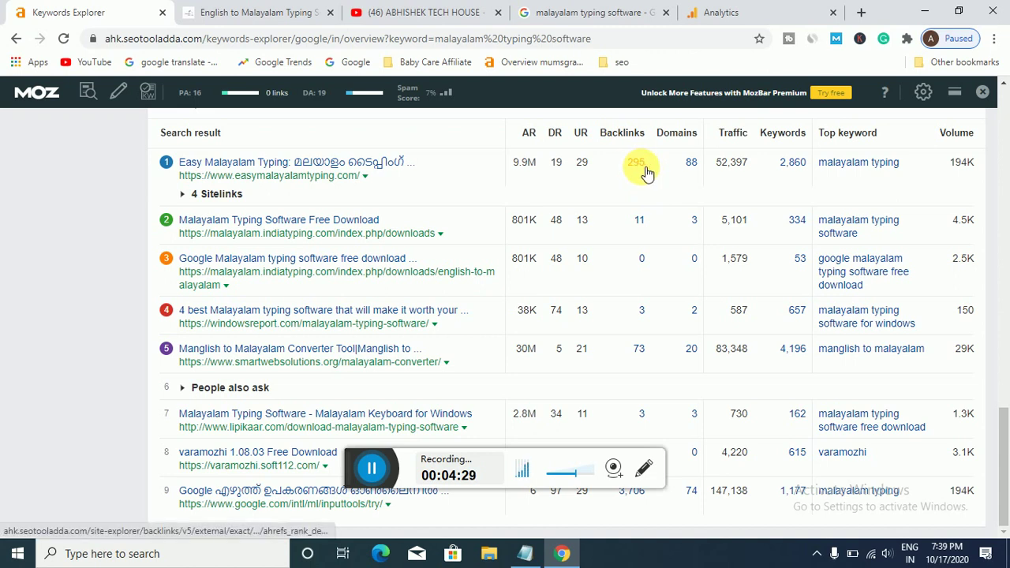
left_click(647, 167)
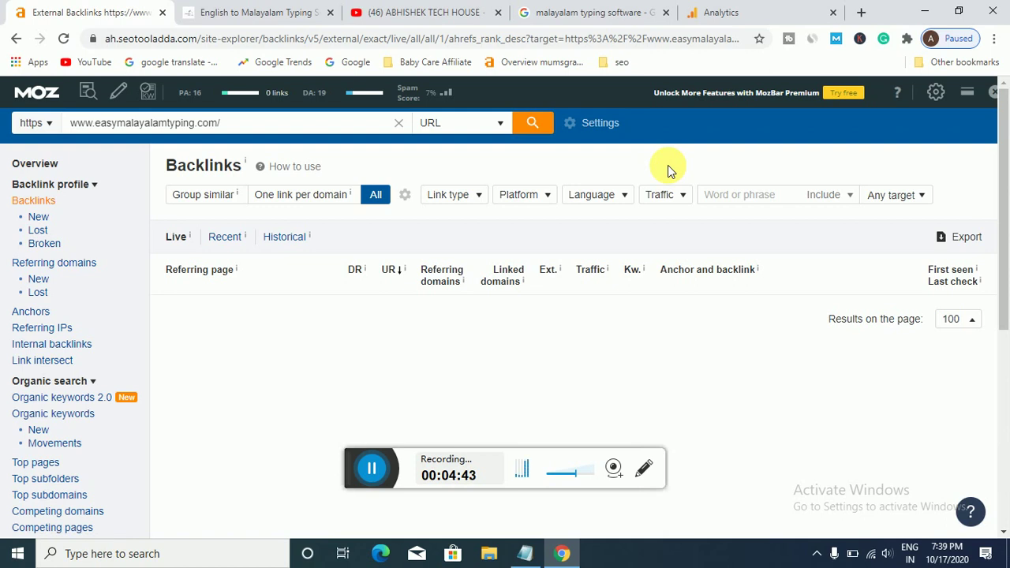
left_click(462, 200)
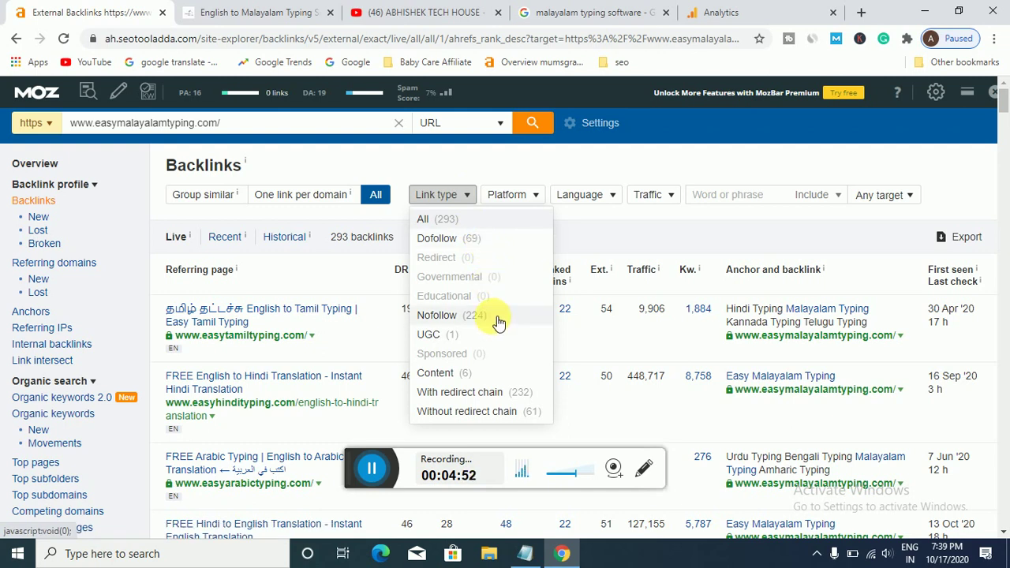
Filter easymalayalamtyping.com's backlinks to Dofollow and examine the referring pages and their domain ratings.
left_click(490, 243)
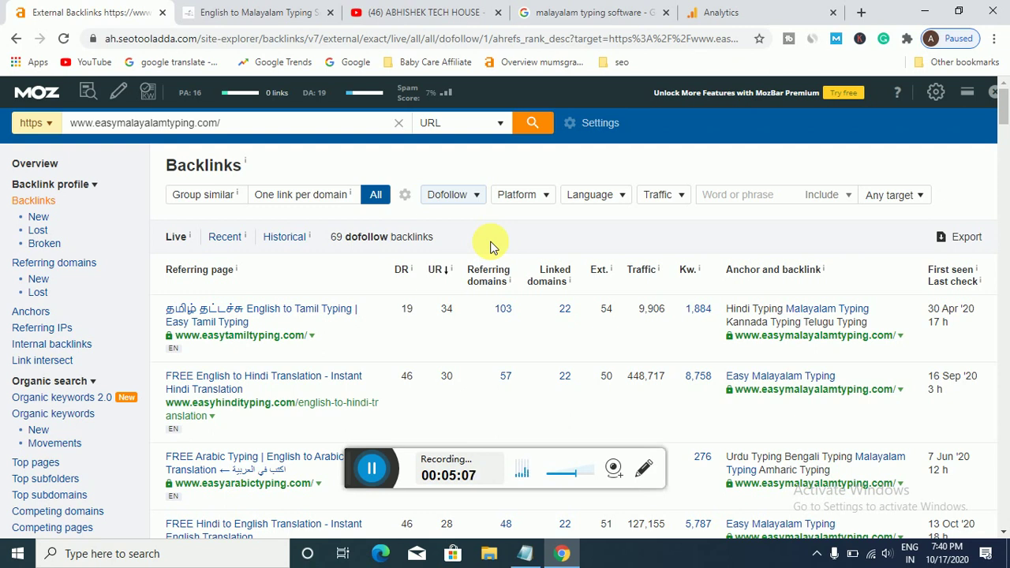
scroll(390, 255, "down", 12)
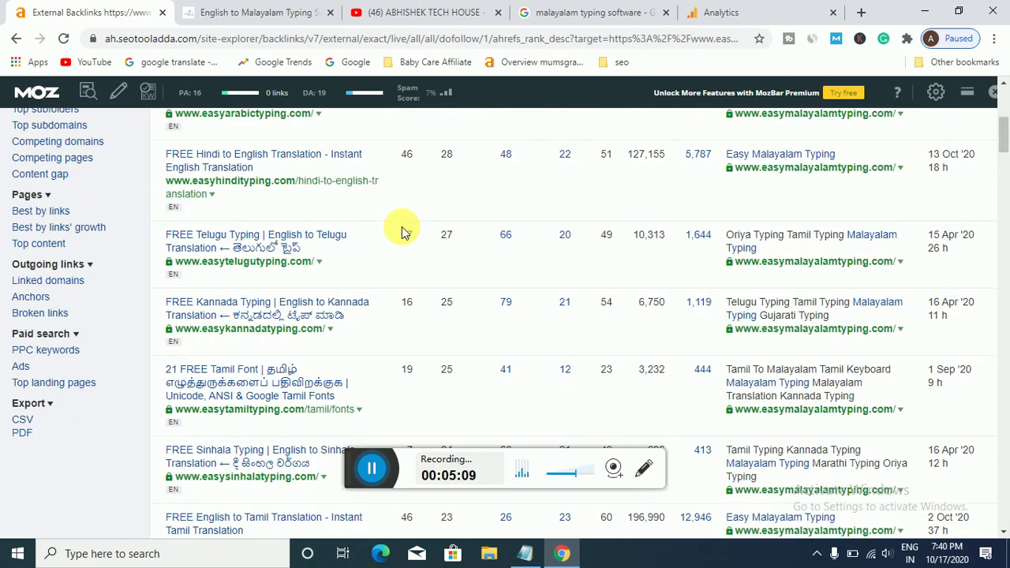
scroll(382, 316, "up", 12)
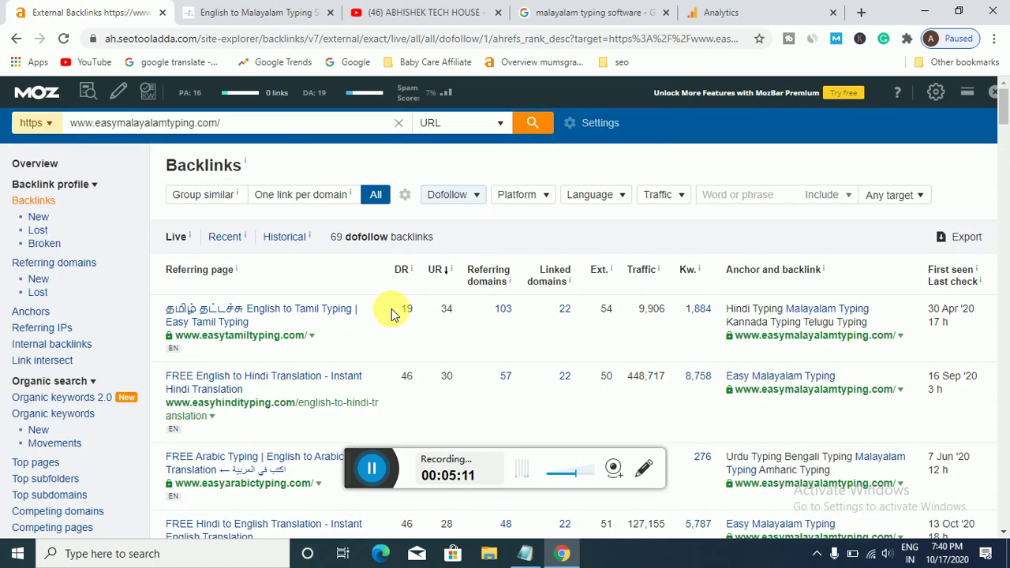
scroll(387, 303, "down", 1)
scroll(383, 300, "up", 1)
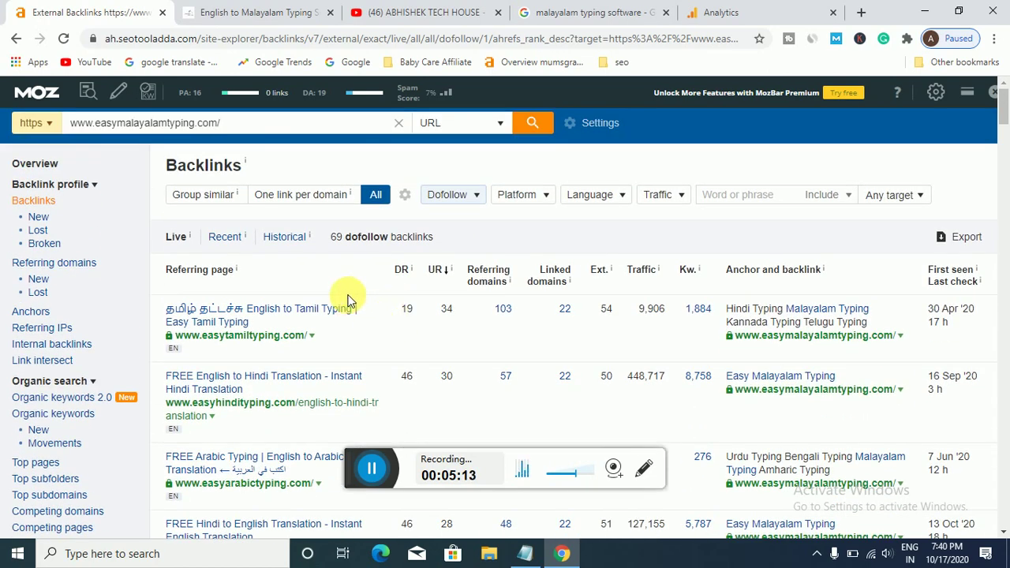
scroll(356, 300, "down", 3)
scroll(354, 260, "up", 3)
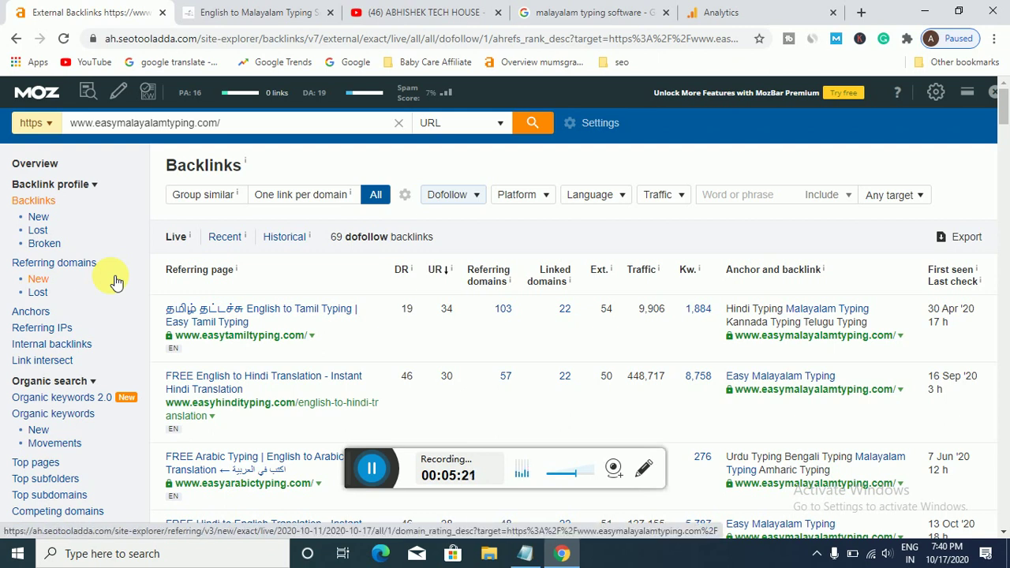
Review the Site Explorer overview of easymalayalamtyping.com and compare it with the site's entry in the Google results.
left_click(36, 163)
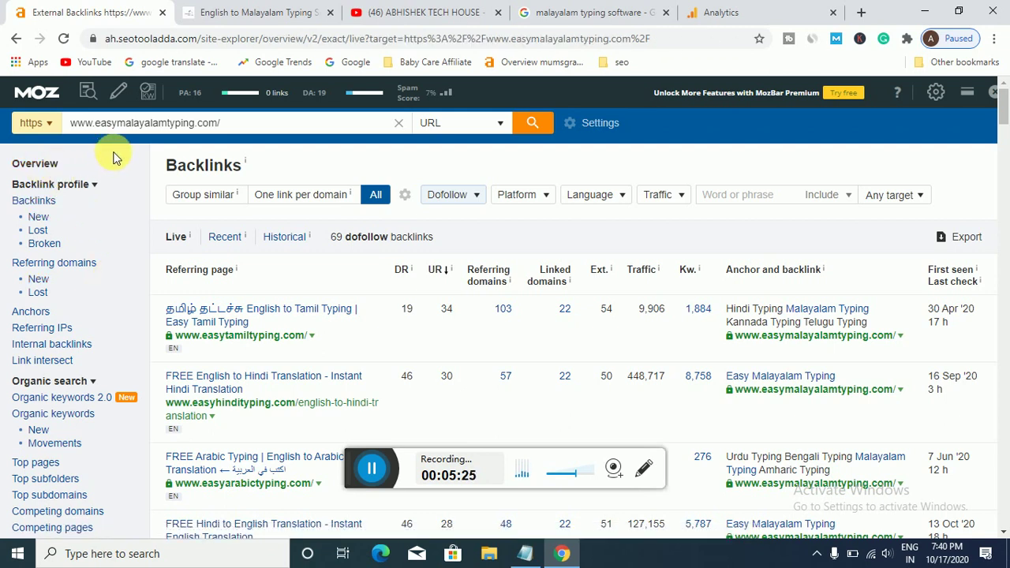
left_click(59, 167)
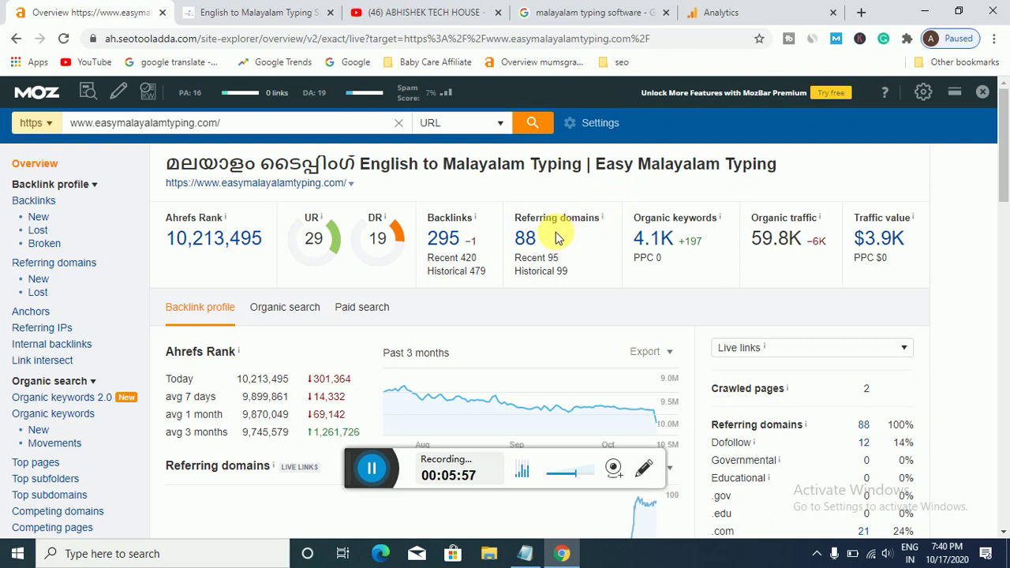
left_click(582, 12)
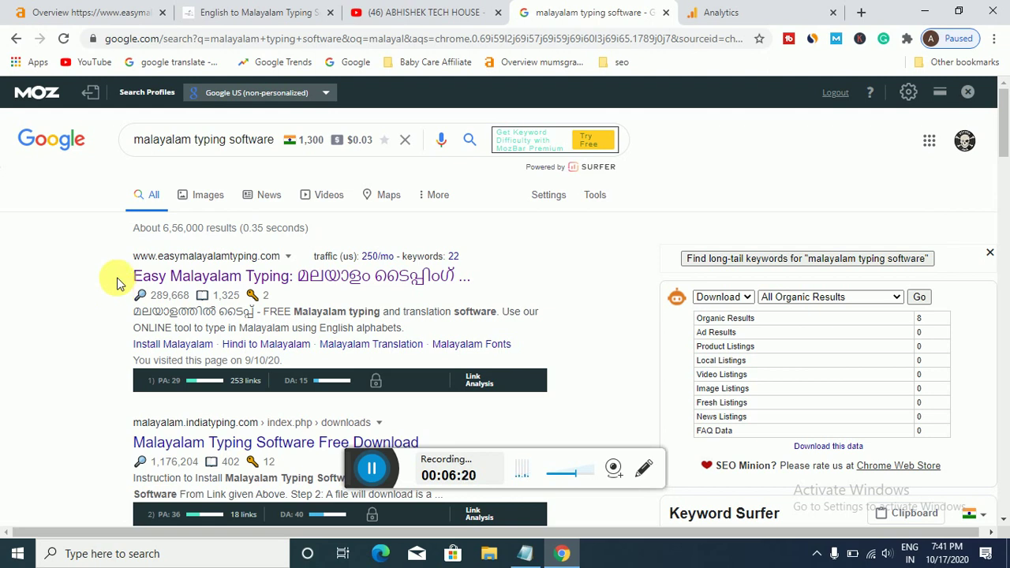
left_click(131, 12)
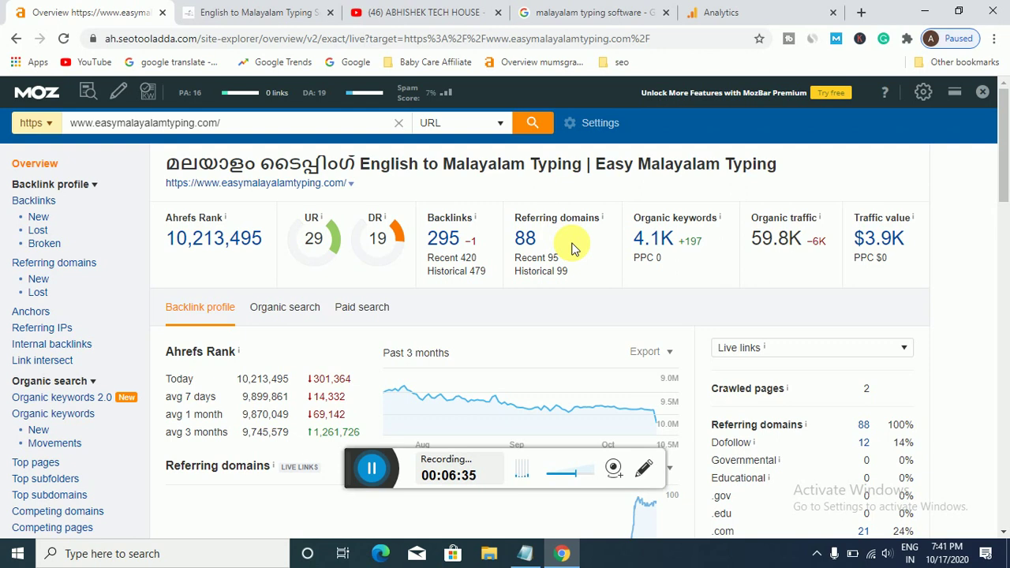
Open the referring domains report for easymalayalamtyping.com and examine the listed domains' ratings, traffic and dofollow links.
left_click(526, 244)
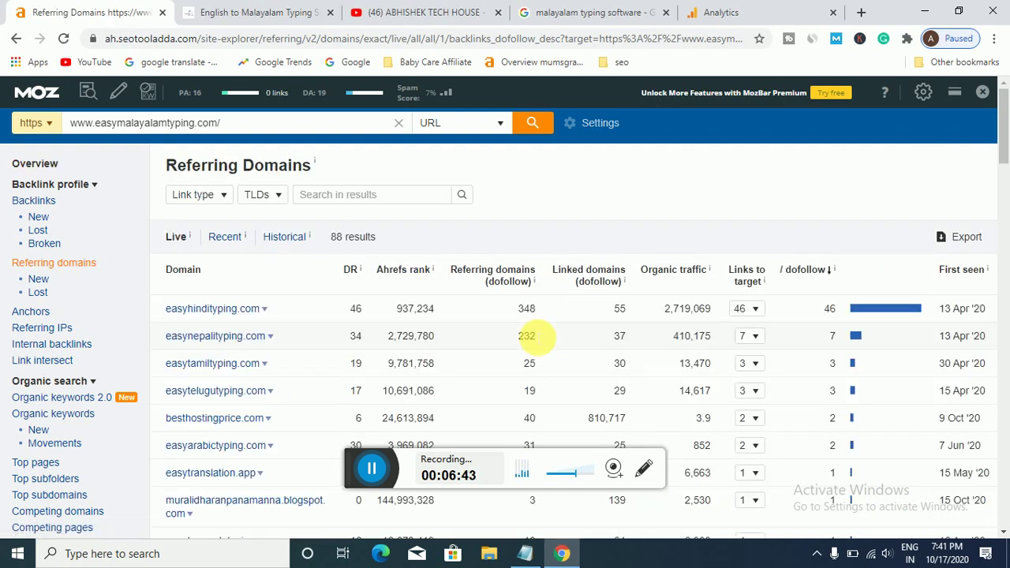
scroll(473, 320, "down", 1)
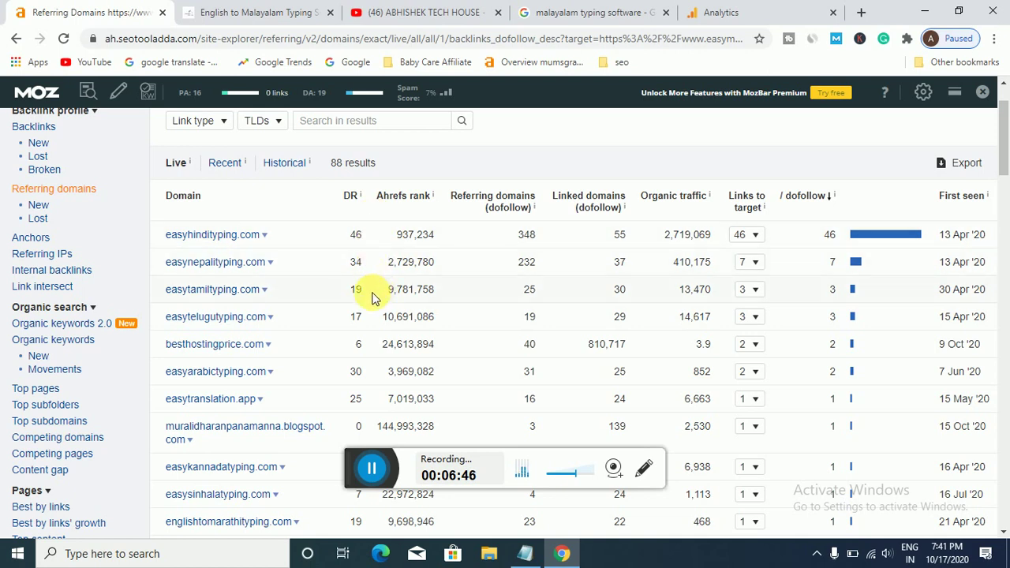
scroll(367, 285, "down", 2)
scroll(365, 284, "down", 7)
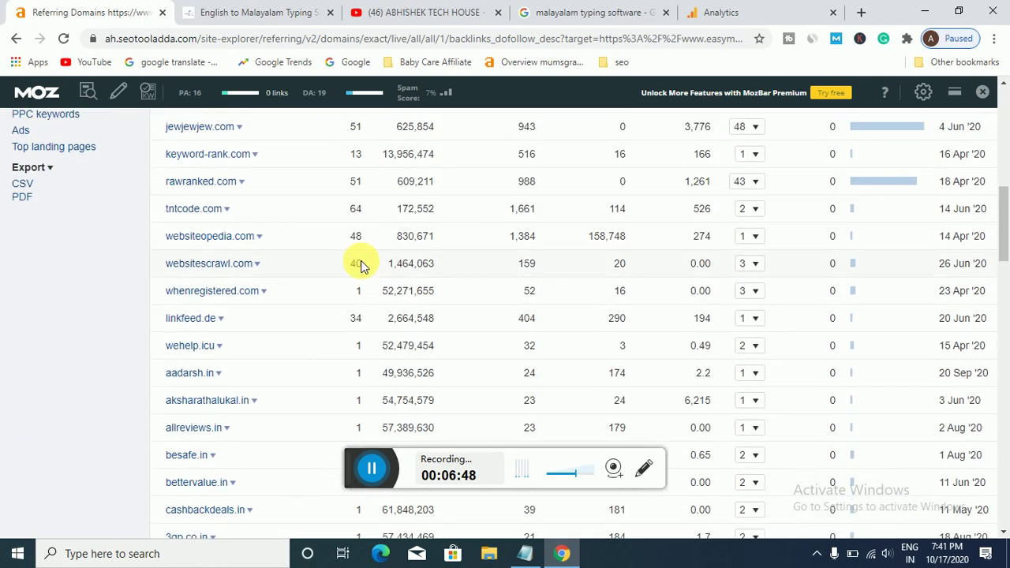
scroll(360, 269, "down", 2)
scroll(367, 324, "down", 3)
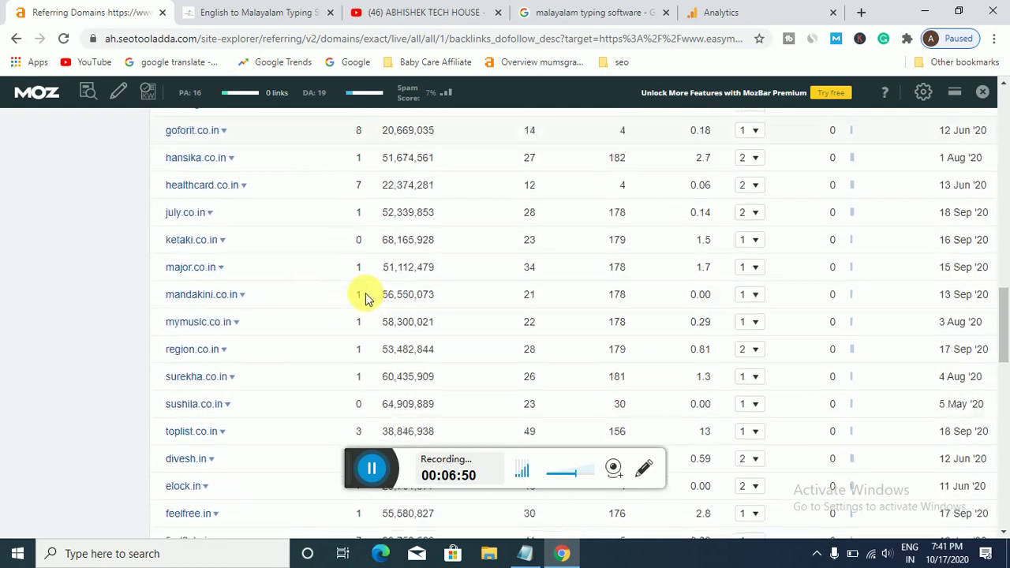
scroll(332, 272, "up", 5)
scroll(329, 265, "up", 10)
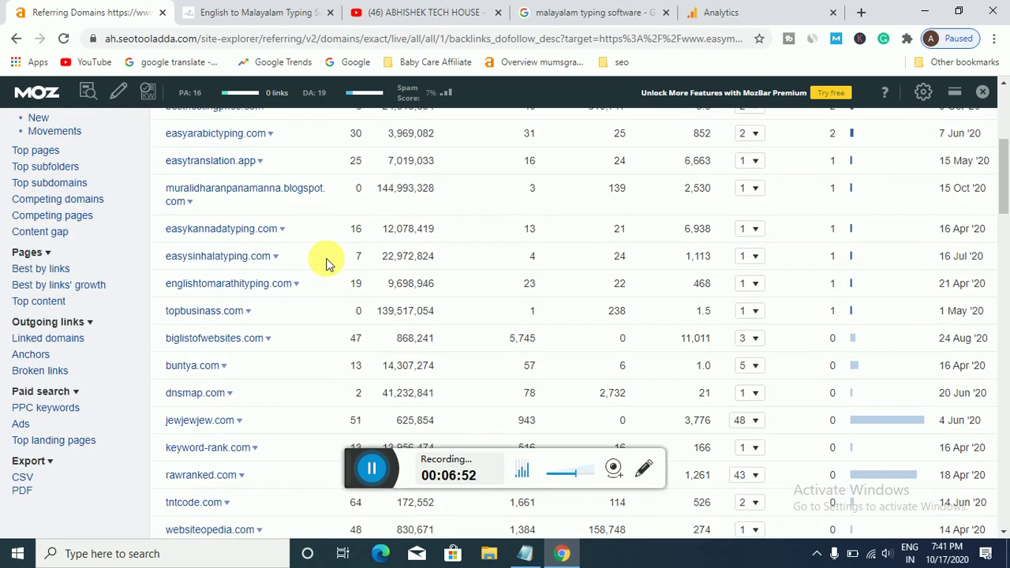
scroll(329, 264, "up", 2)
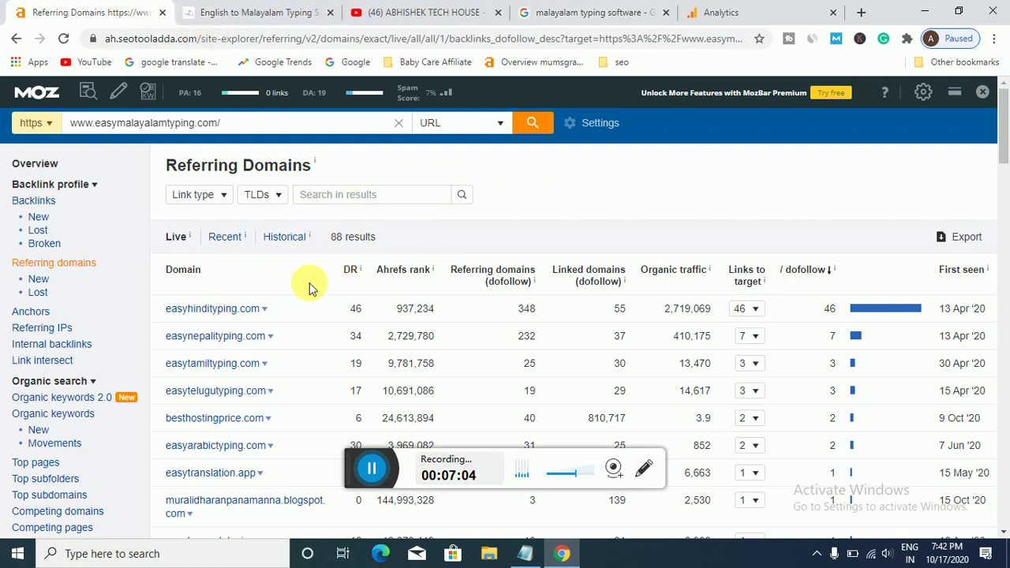
Return to the unfiltered backlinks report of easymalayalamtyping.com and close the MozBar covering the Ahrefs navigation.
left_click(15, 41)
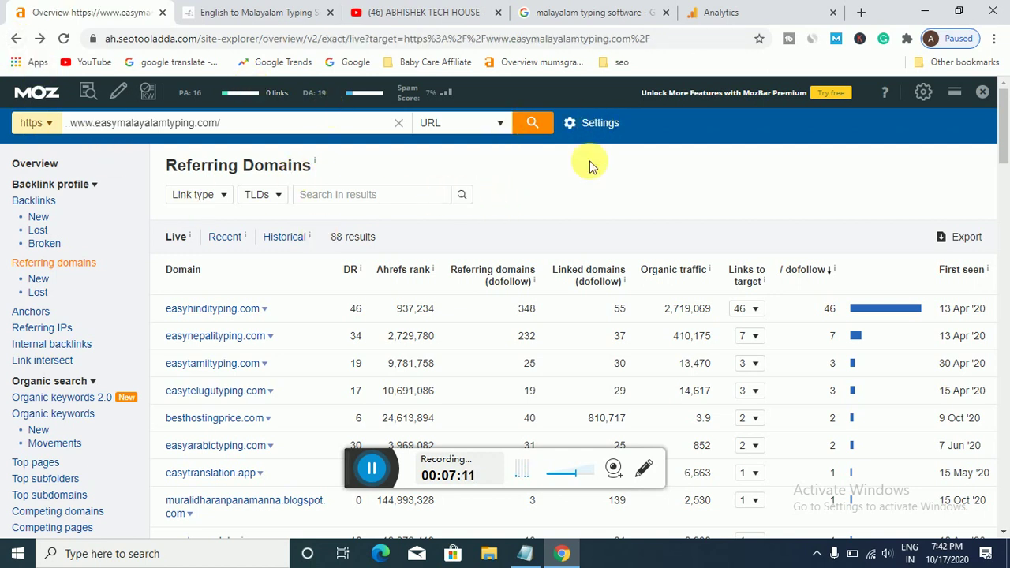
left_click(533, 140)
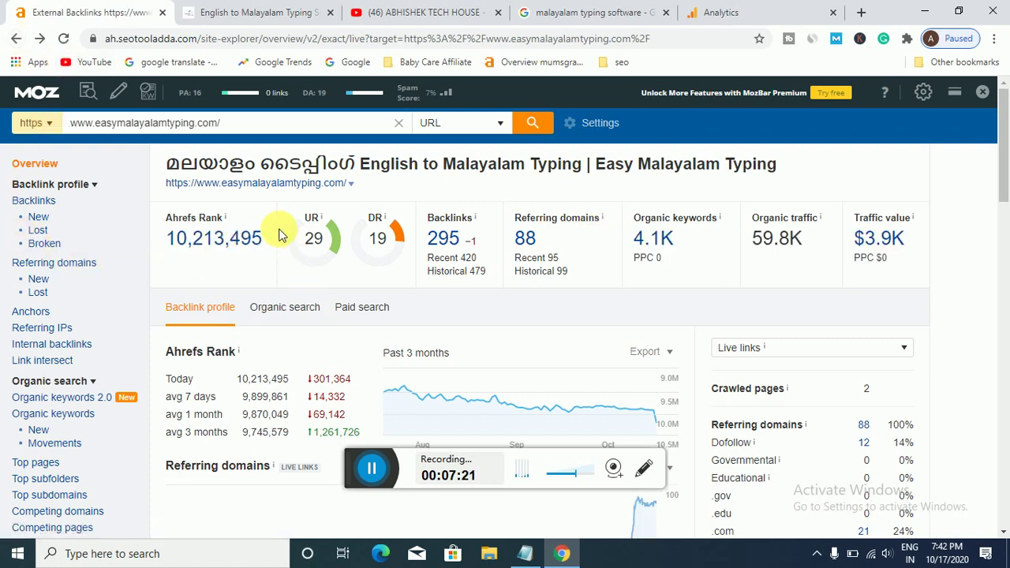
left_click(8, 42)
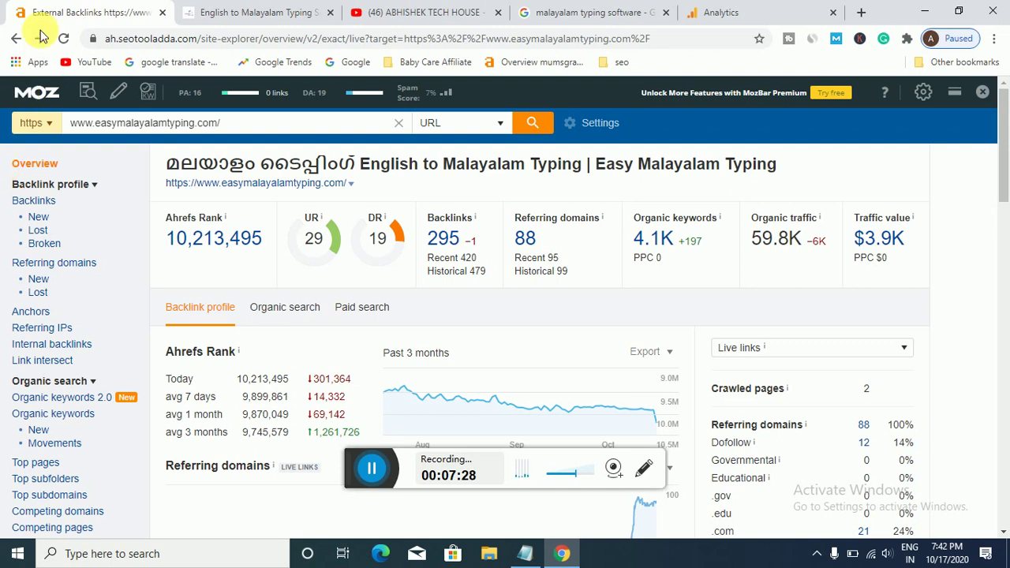
left_click(17, 40)
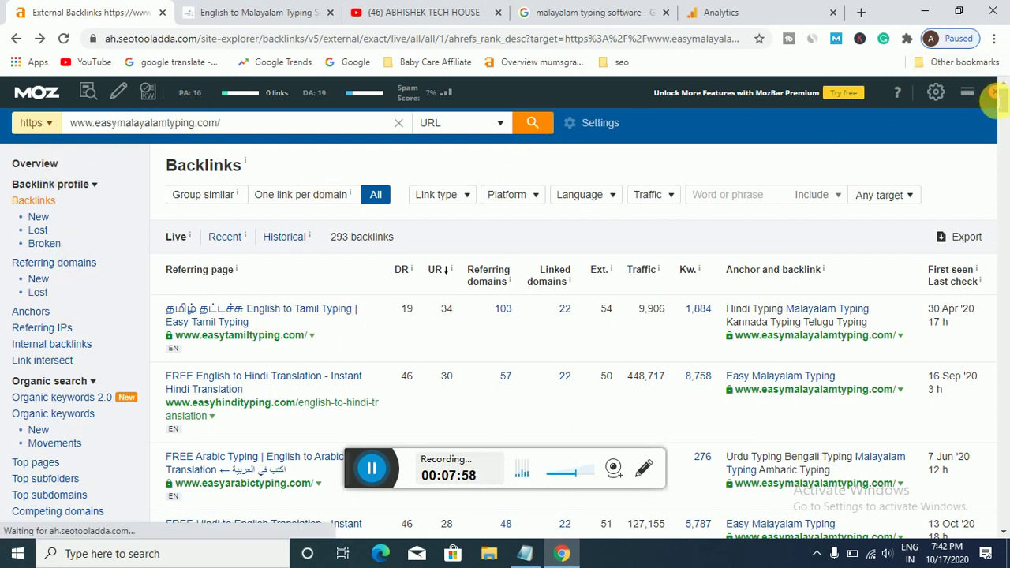
left_click(994, 93)
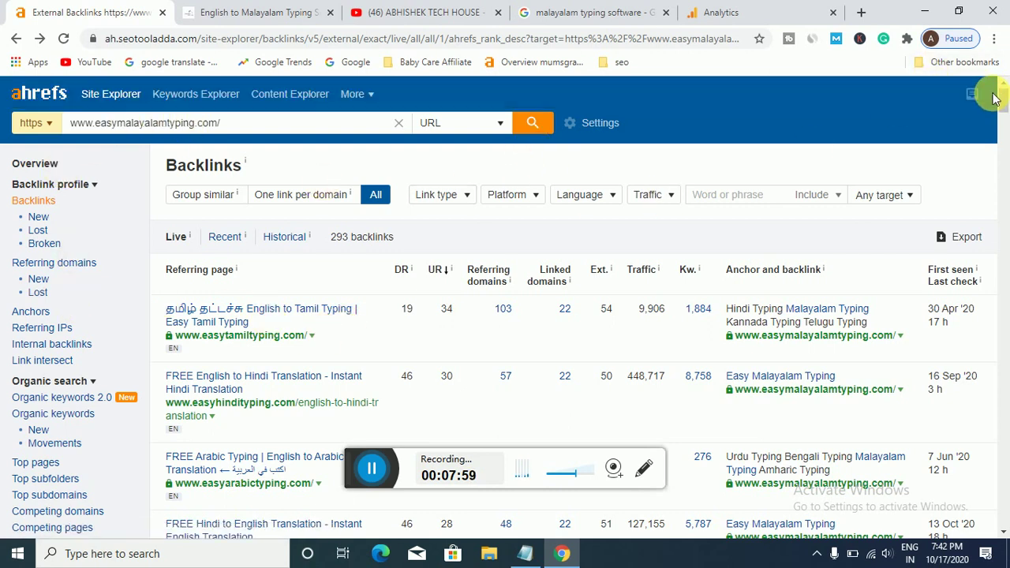
Copy "Malayalam Typing Software" from the Get Gadgets article title and look it up for Google India in a new Keywords Explorer tab.
left_click(188, 101)
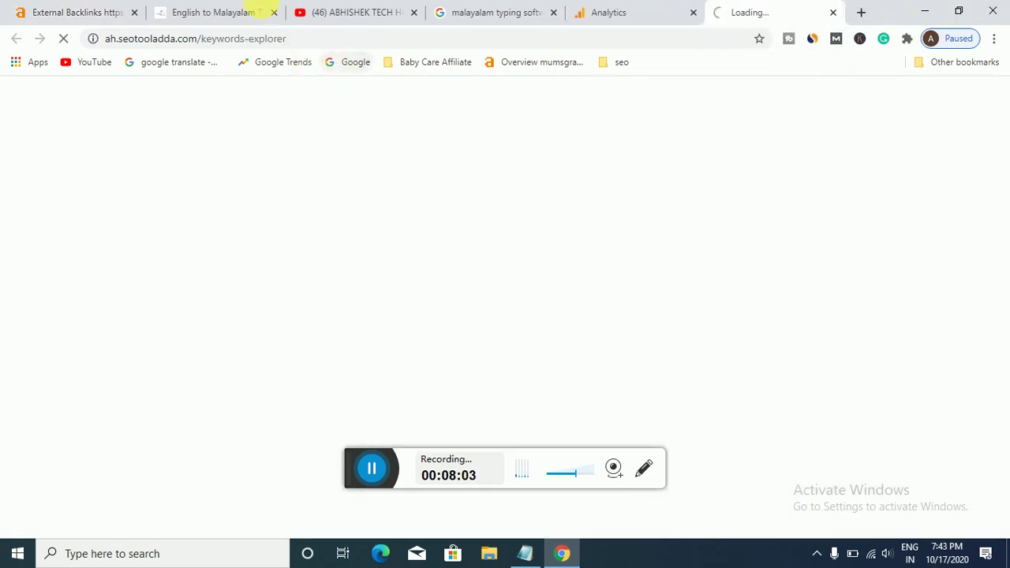
left_click(254, 8)
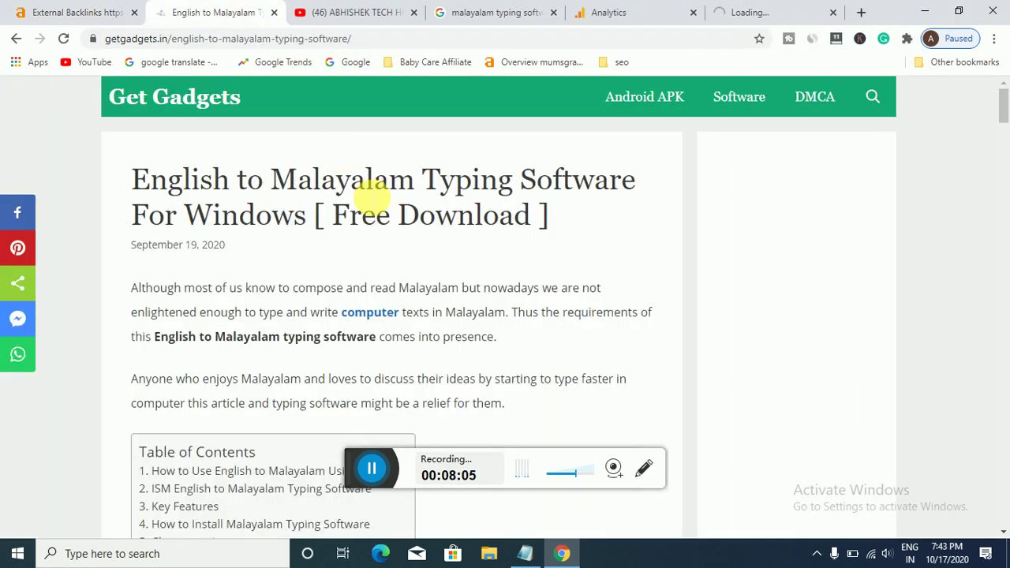
left_click_drag(272, 180, 635, 183)
key("ctrl+c")
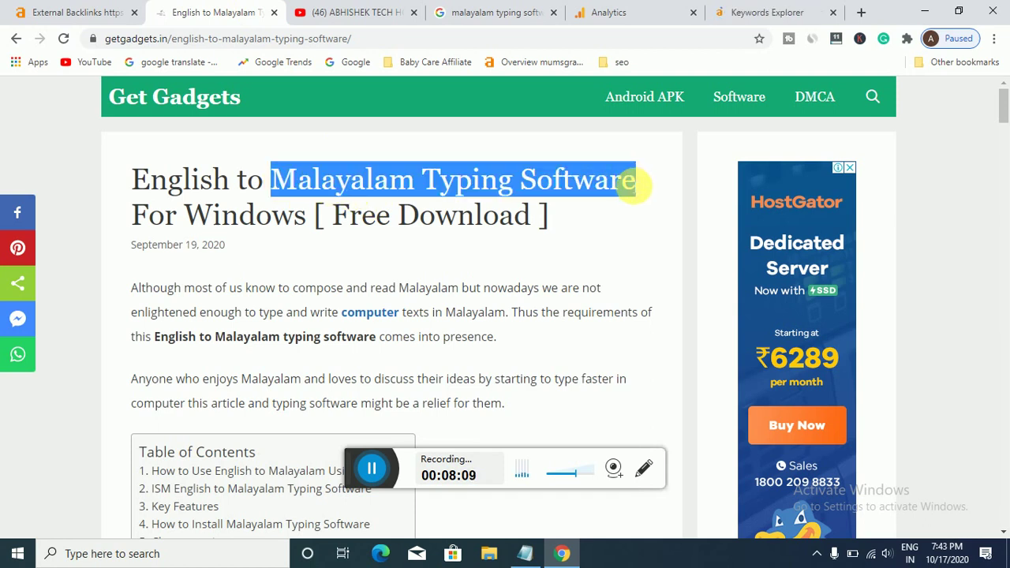
left_click(764, 13)
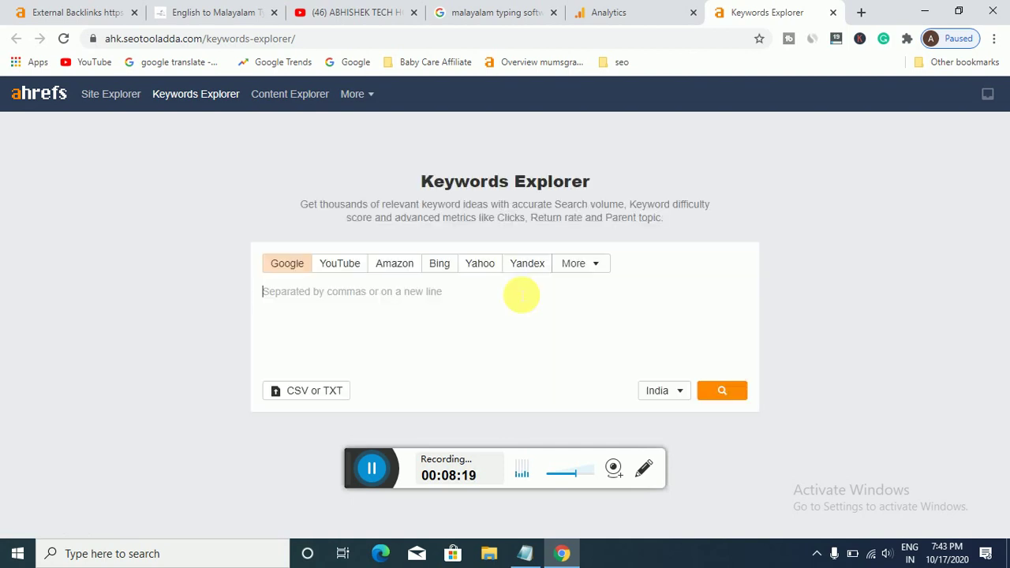
key("ctrl+v")
key("Return")
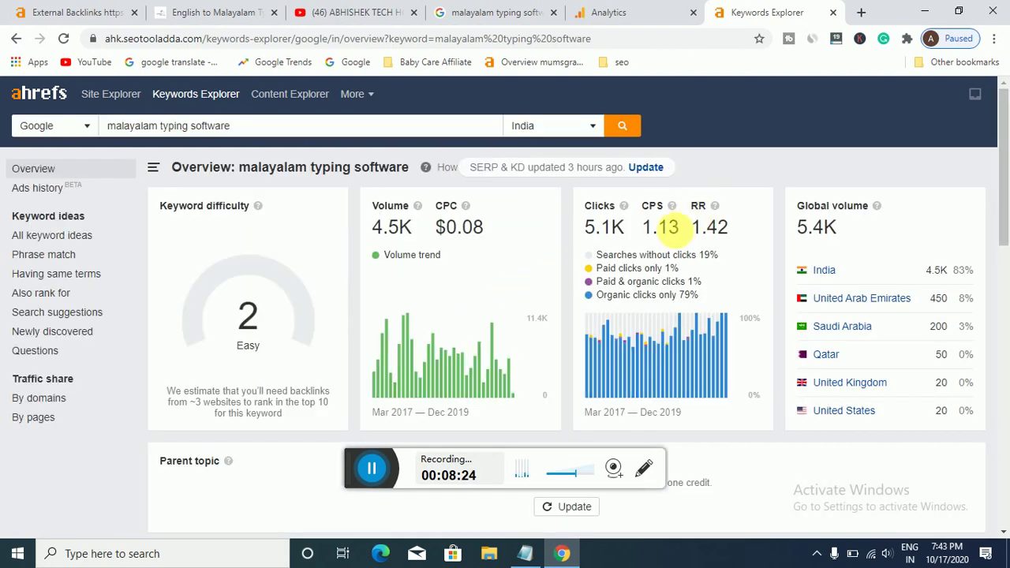
Update the SERP data for "malayalam typing software" and examine the keyword ideas and the SERP overview of ranking pages.
scroll(540, 260, "down", 2)
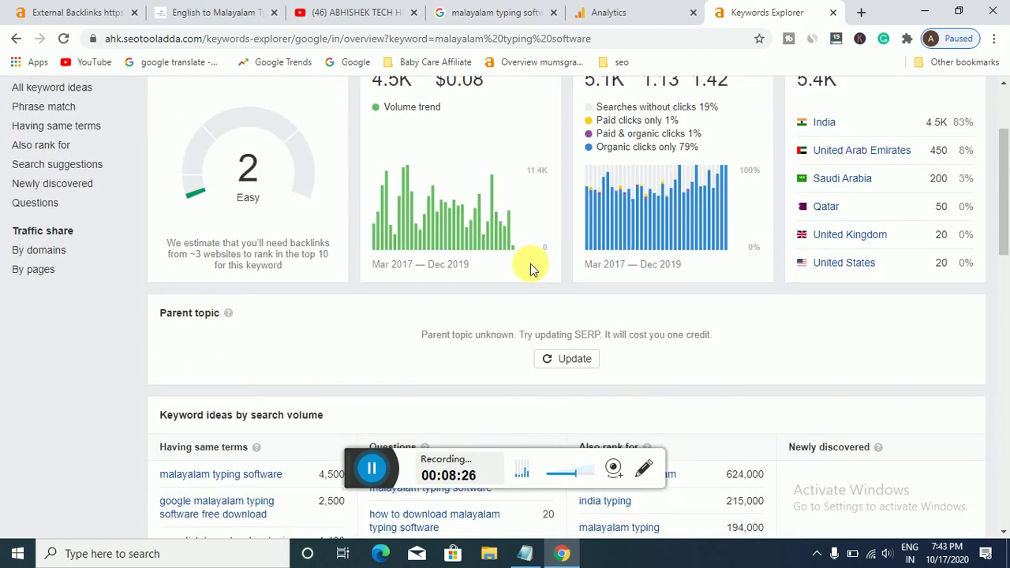
left_click(575, 360)
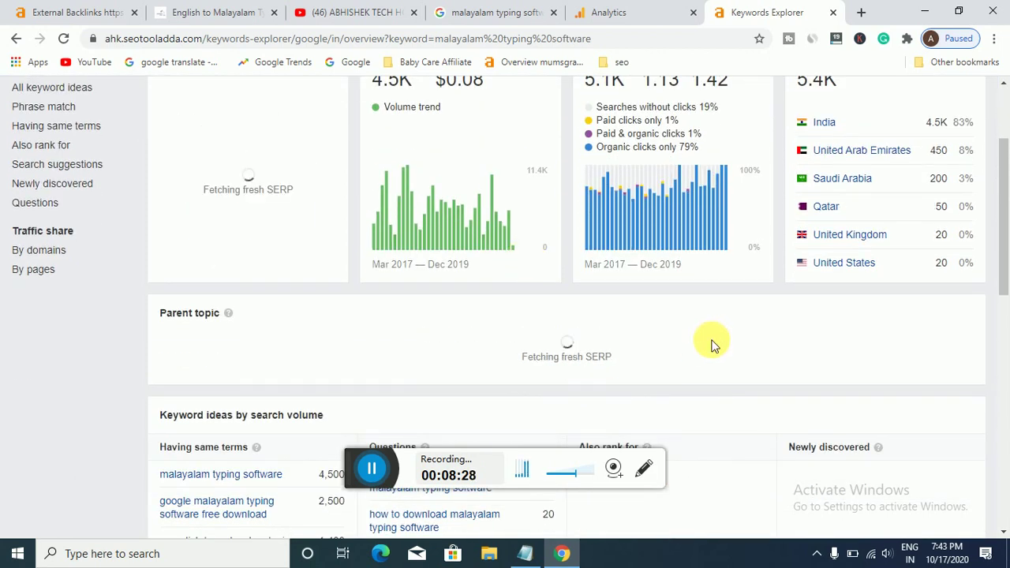
scroll(710, 339, "down", 2)
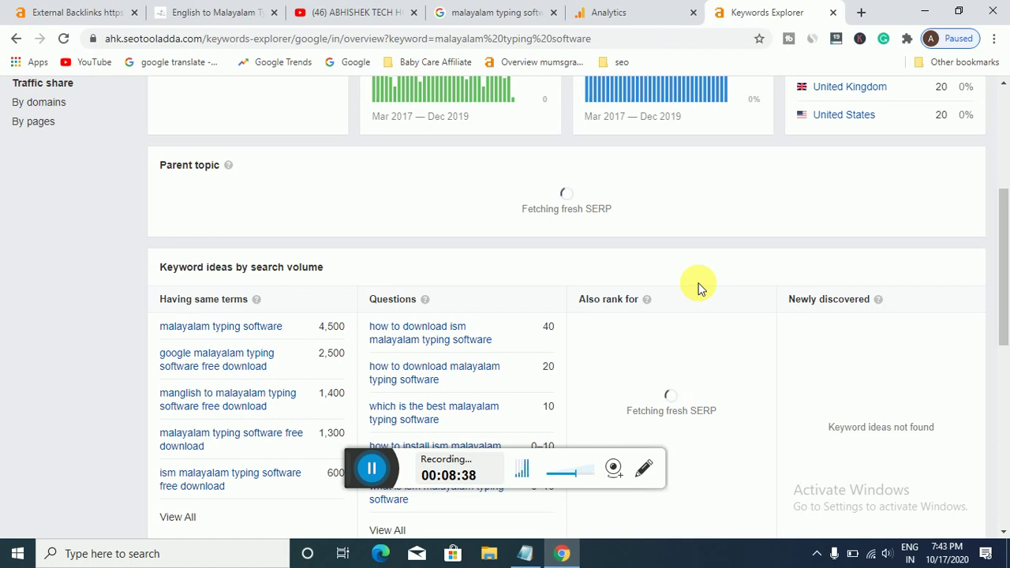
scroll(698, 288, "down", 6)
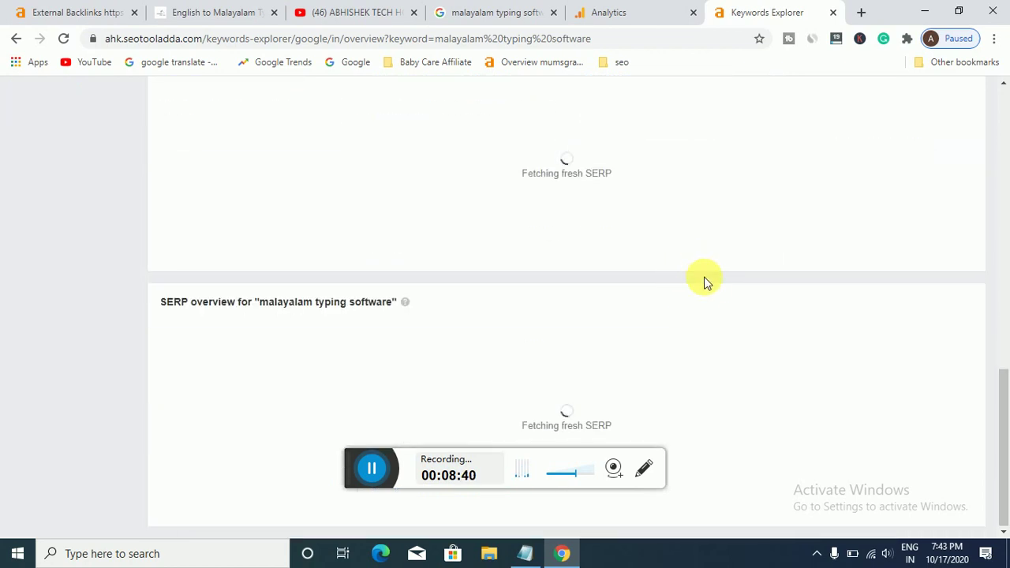
scroll(705, 288, "up", 2)
scroll(704, 288, "up", 3)
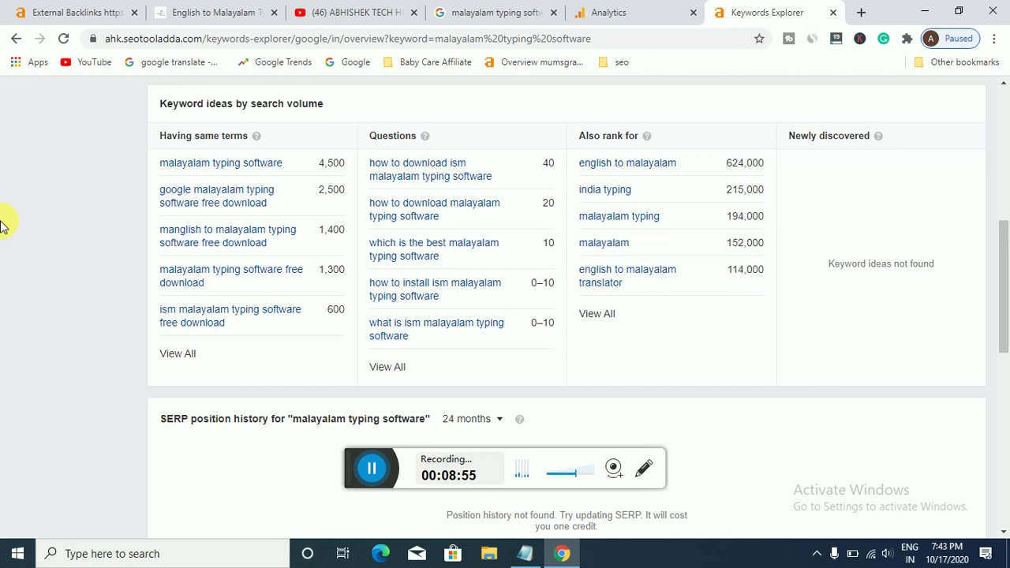
scroll(55, 253, "down", 5)
scroll(83, 244, "down", 4)
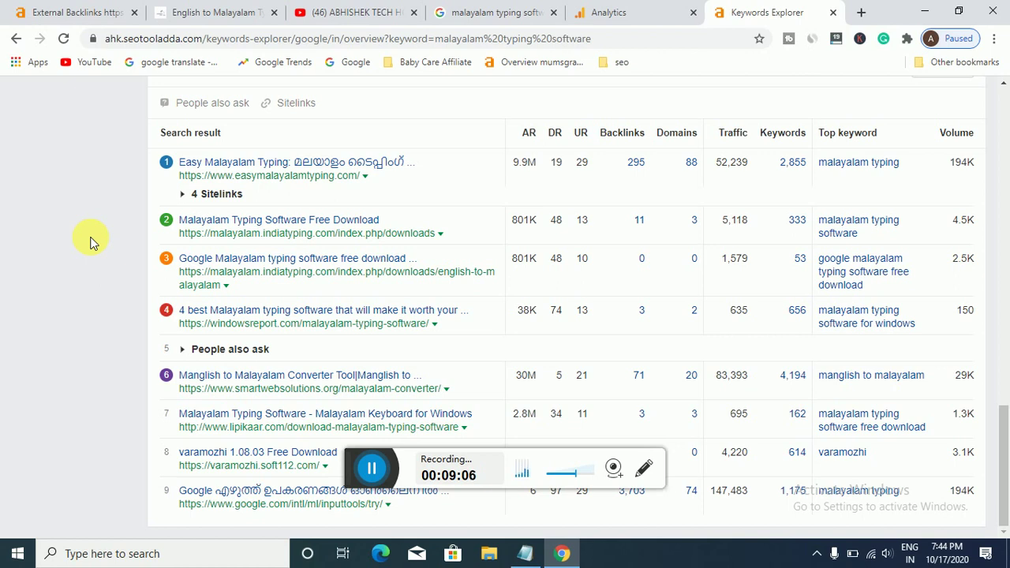
Check the Dofollow backlinks of the second-ranked page, malayalam.indiatyping.com/index.php/downloads, and open its Site Explorer overview.
left_click(640, 221)
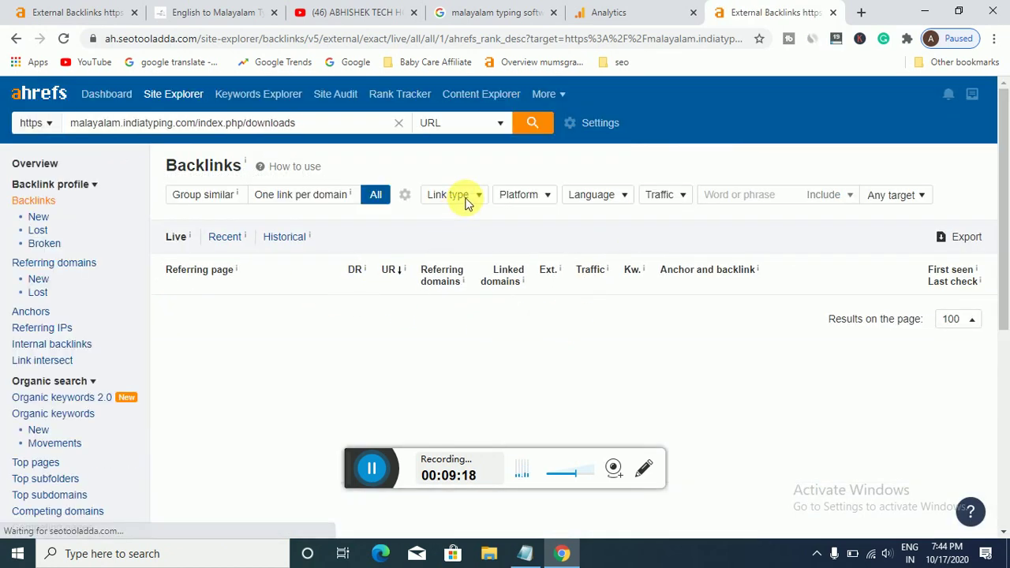
left_click(472, 198)
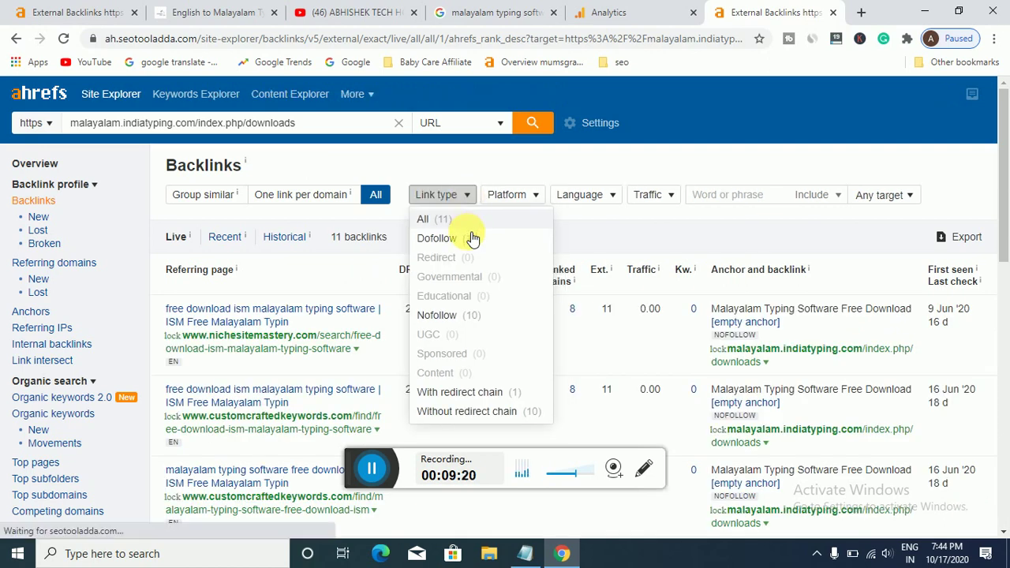
left_click(438, 238)
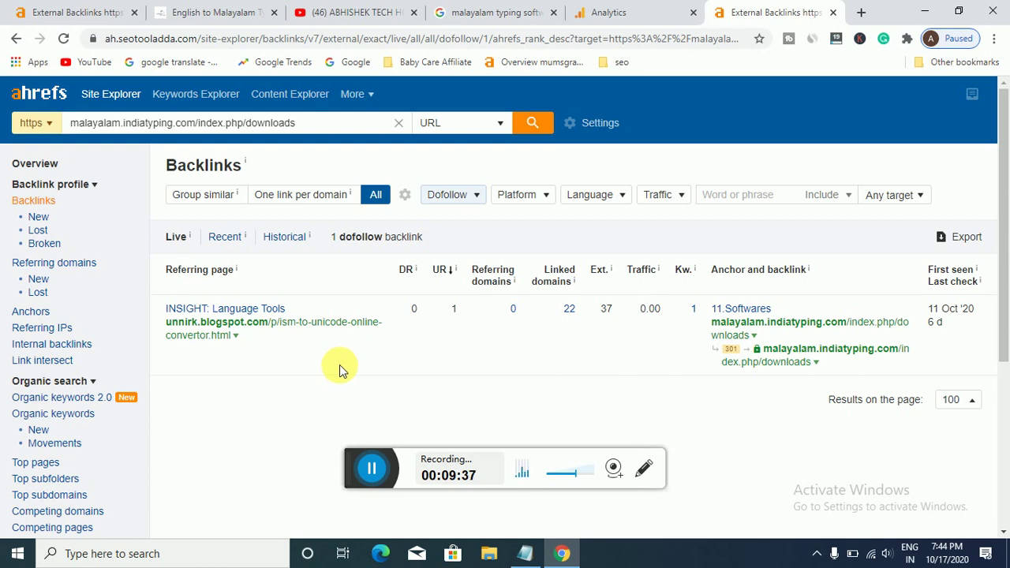
left_click(59, 165)
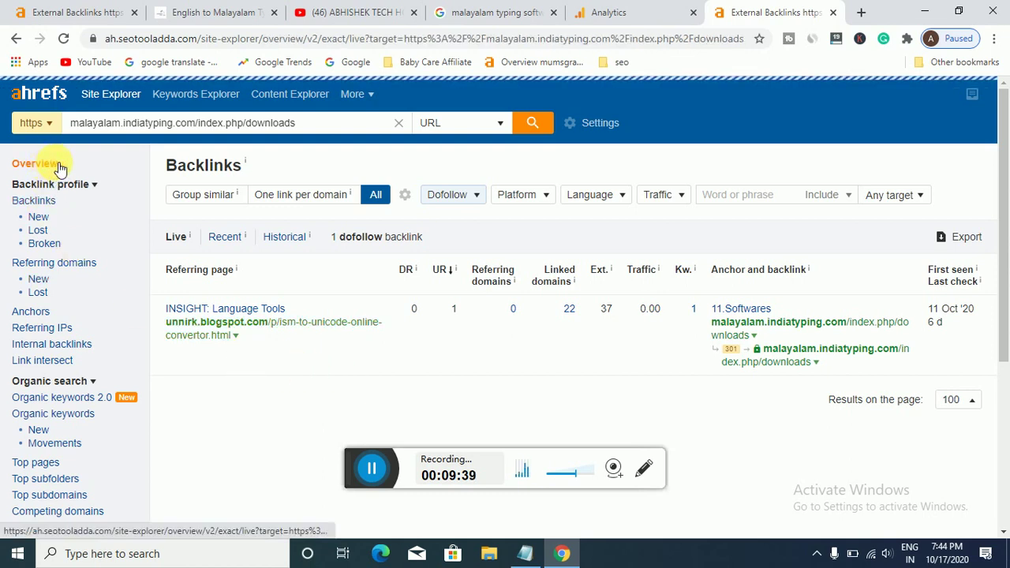
Revisit the Get Gadgets article, the Google results and the site's Analytics home report, ending on the YouTube channel's videos page.
left_click(213, 8)
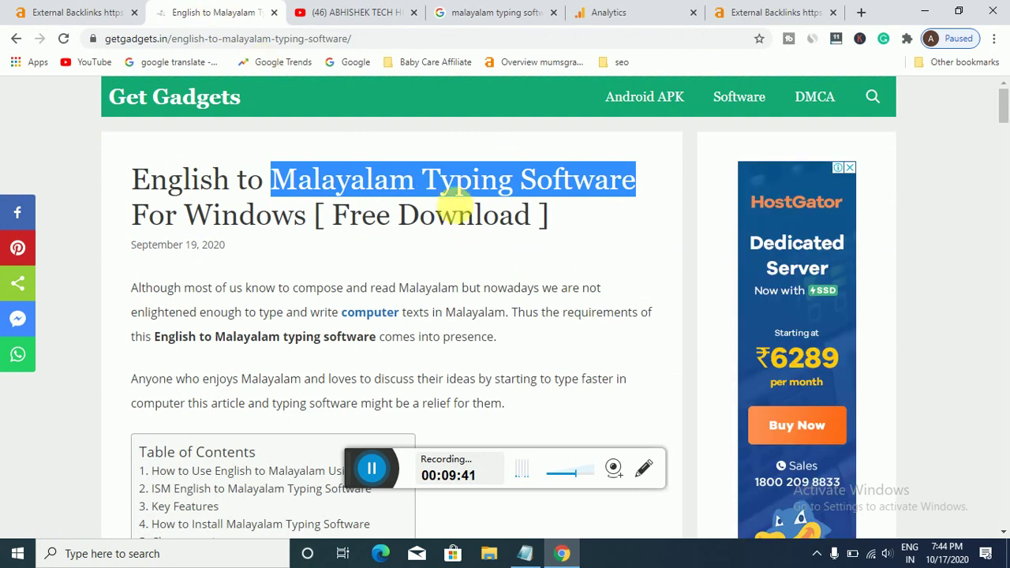
left_click(576, 248)
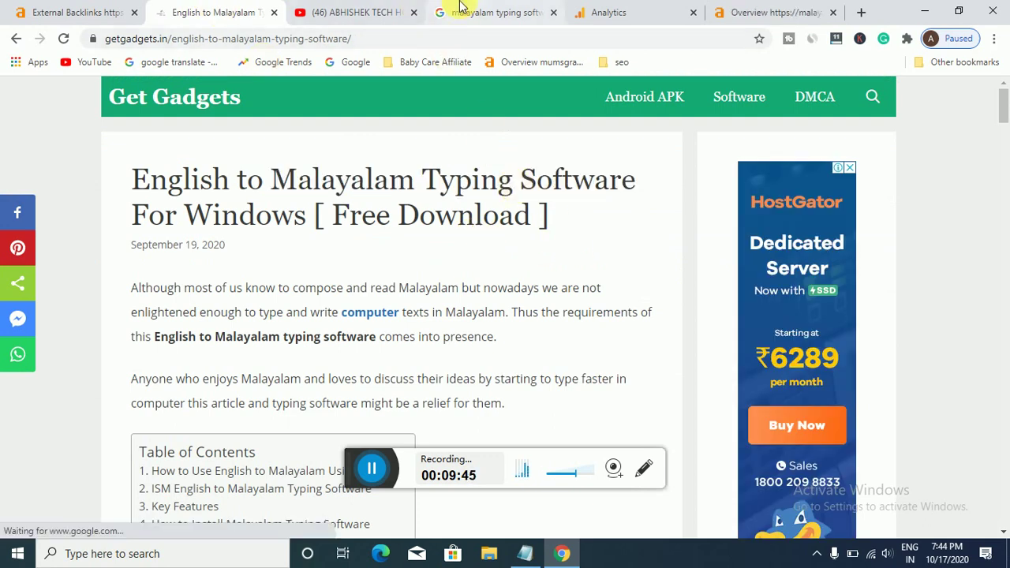
left_click(465, 11)
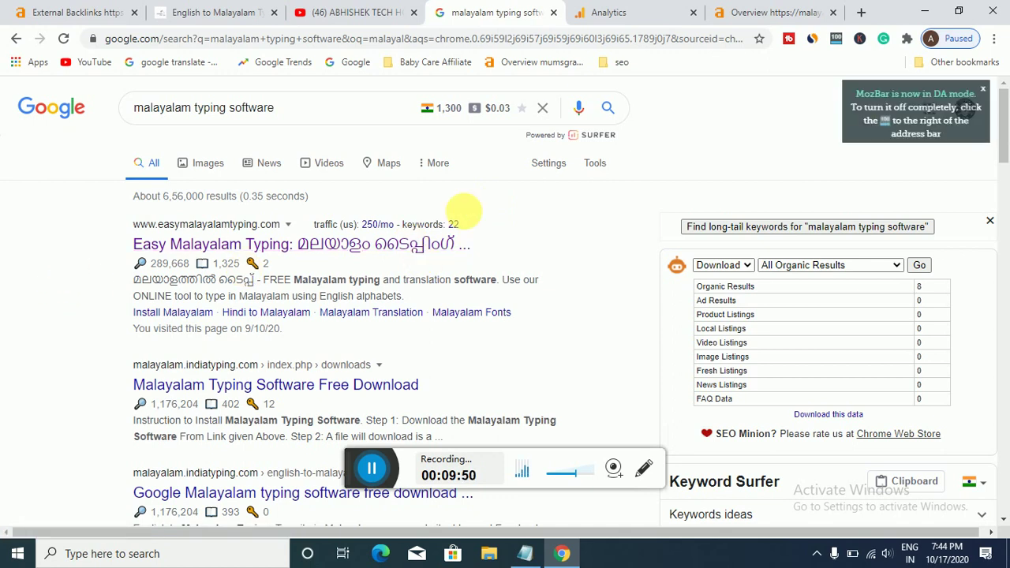
left_click(586, 11)
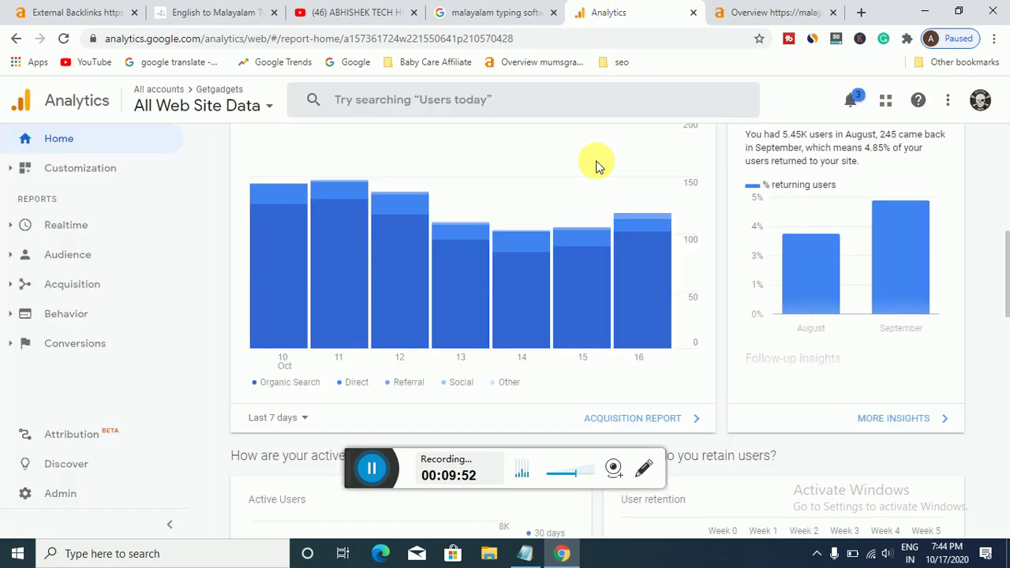
left_click(368, 13)
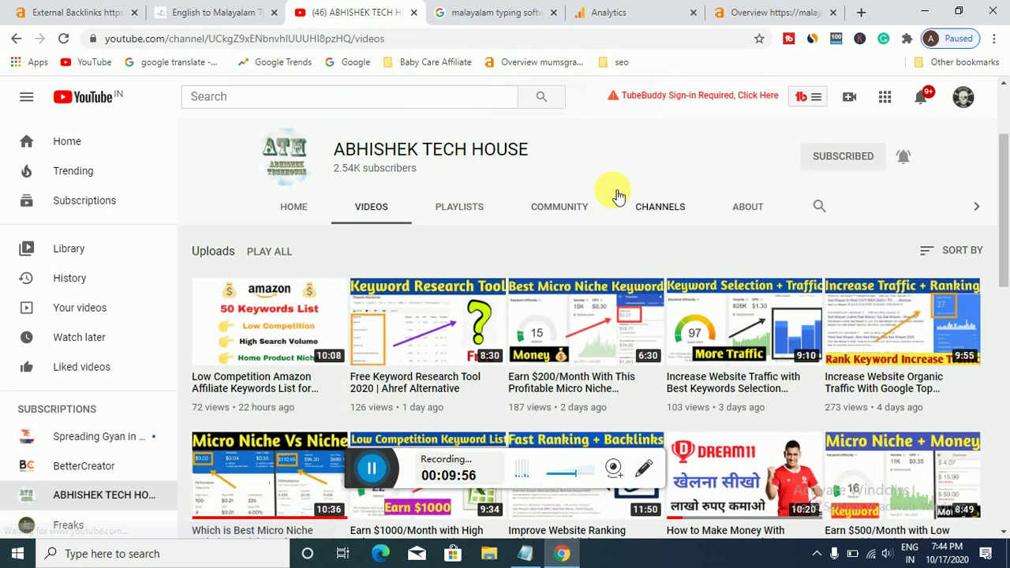